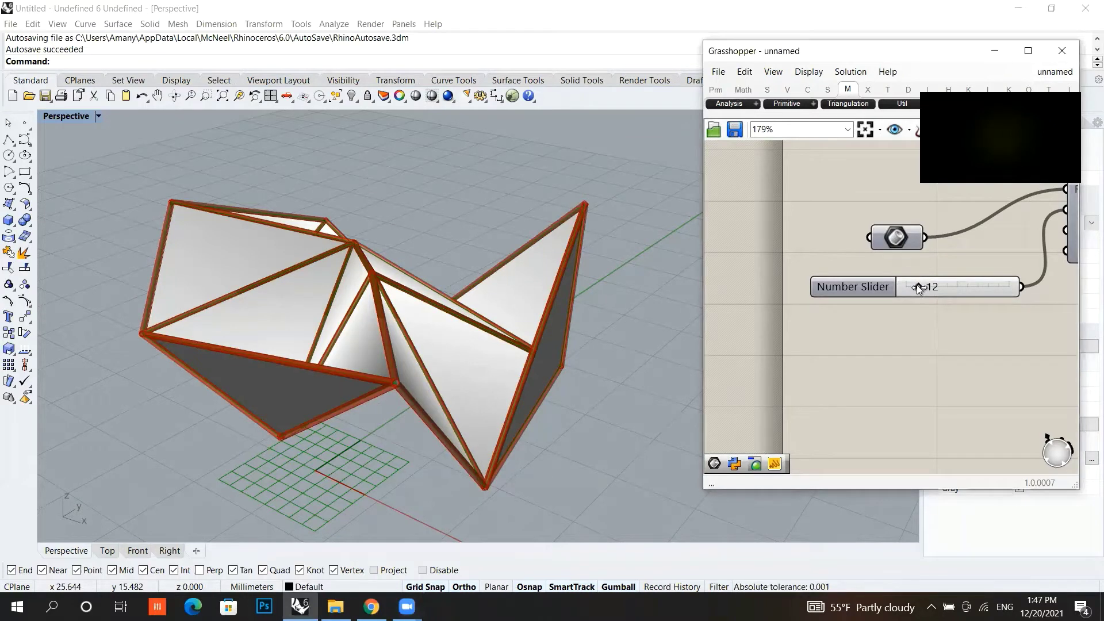
Step: Set the point-count slider to 14 and the pipe radius slider to 0.1
mouse_move(918, 287)
left_mouse_down()
mouse_move(908, 288)
mouse_move(1005, 289)
mouse_move(916, 288)
left_mouse_up()
scroll(898, 312, "down", 4)
scroll(1053, 308, "up", 5)
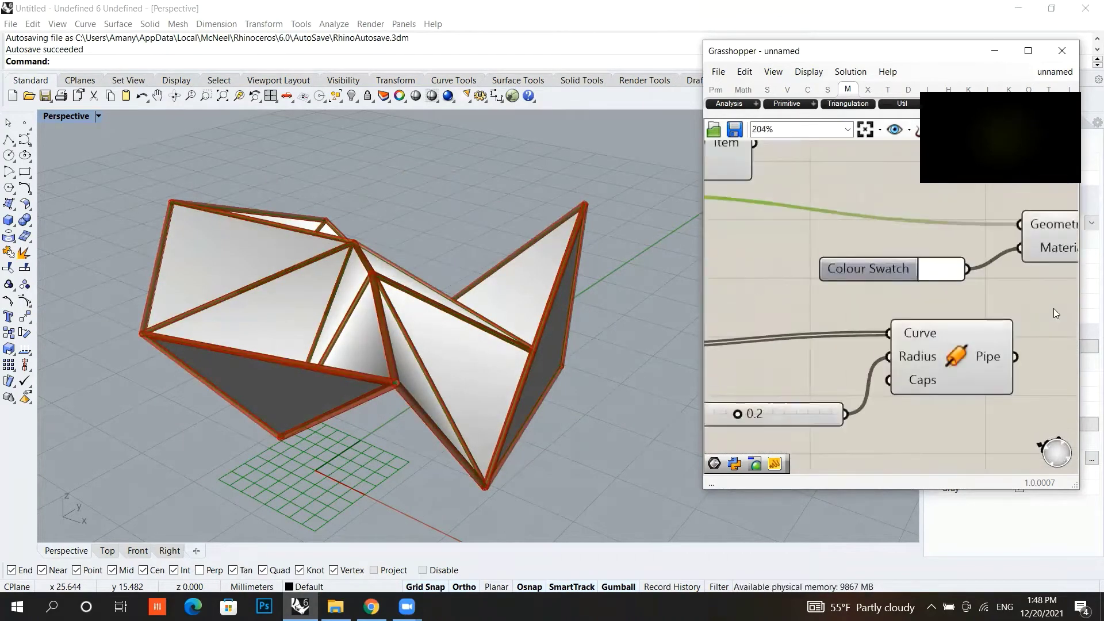
mouse_move(741, 414)
left_mouse_down()
mouse_move(761, 415)
mouse_move(726, 418)
left_mouse_up()
Step: Give the face Colour Swatch a pale cream: hue 74°, saturation 8, value 100
scroll(772, 357, "down", 3)
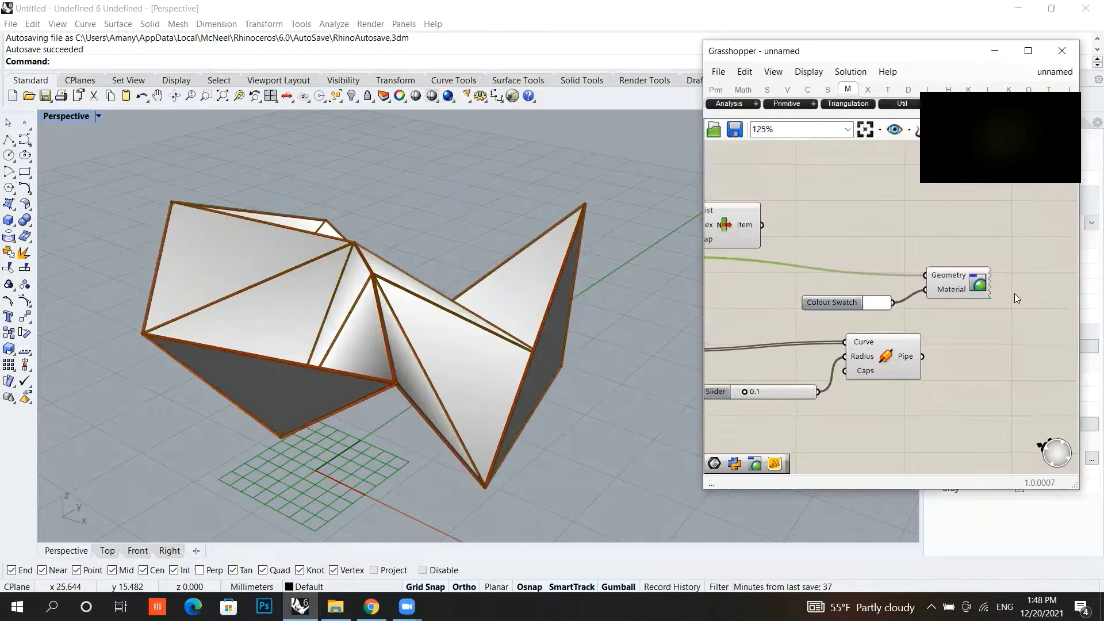
left_click(878, 303)
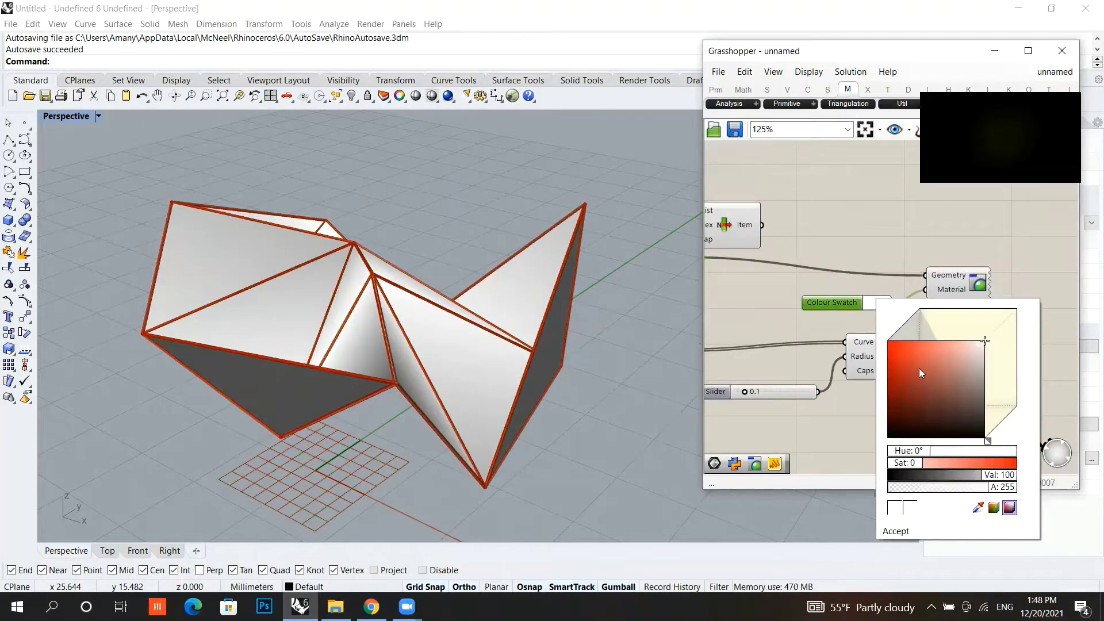
left_click_drag(919, 369, 976, 346)
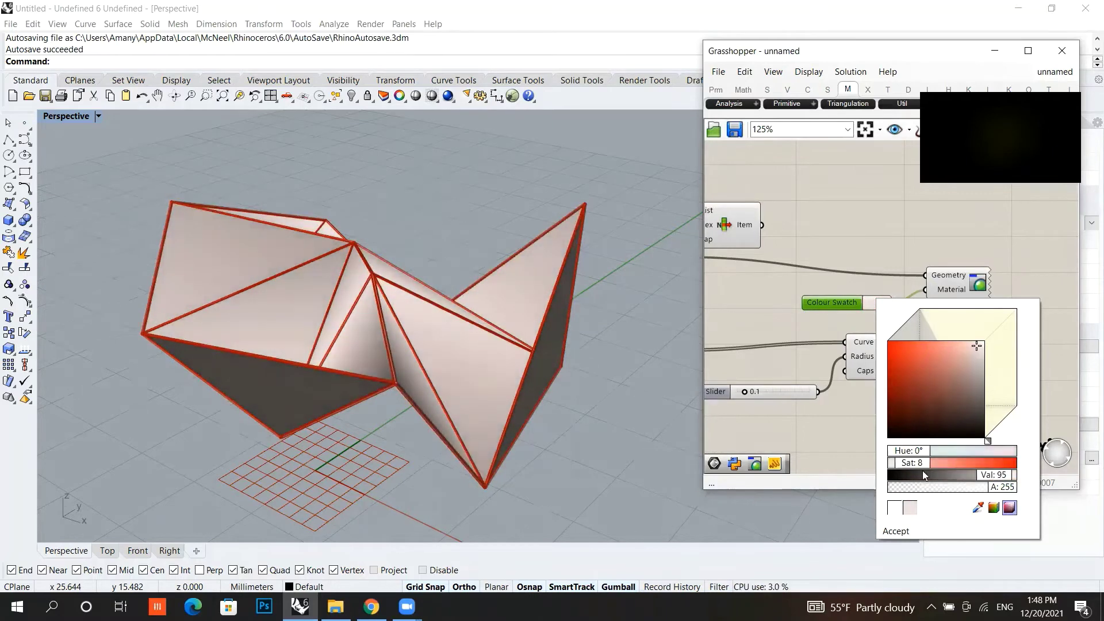
mouse_move(921, 471)
left_mouse_down()
mouse_move(903, 476)
mouse_move(997, 485)
mouse_move(932, 457)
left_mouse_up()
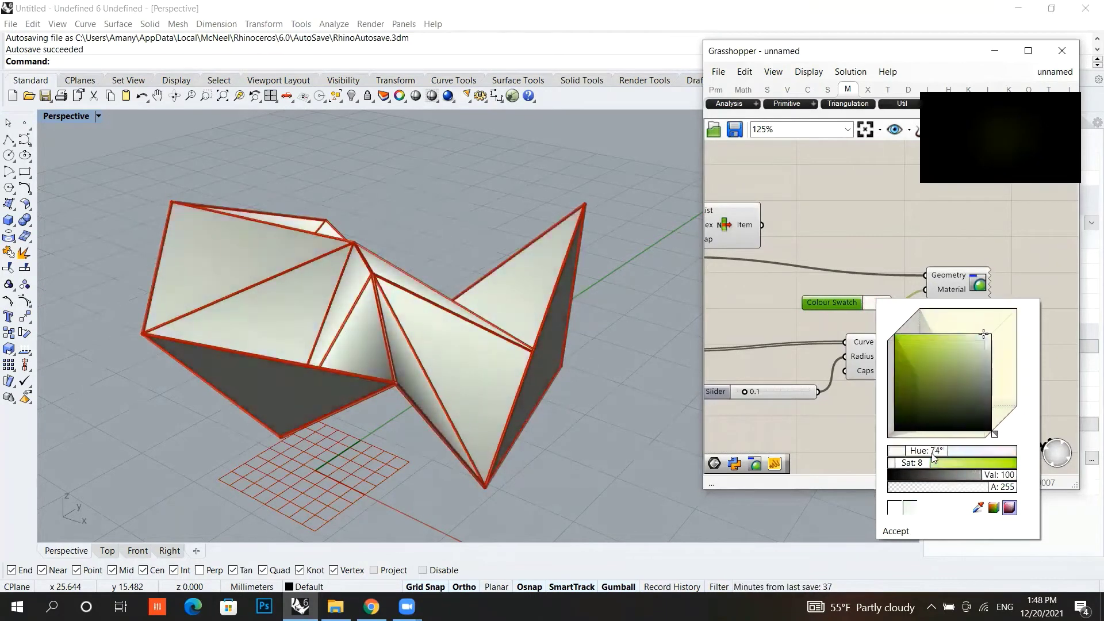
scroll(720, 375, "down", 5)
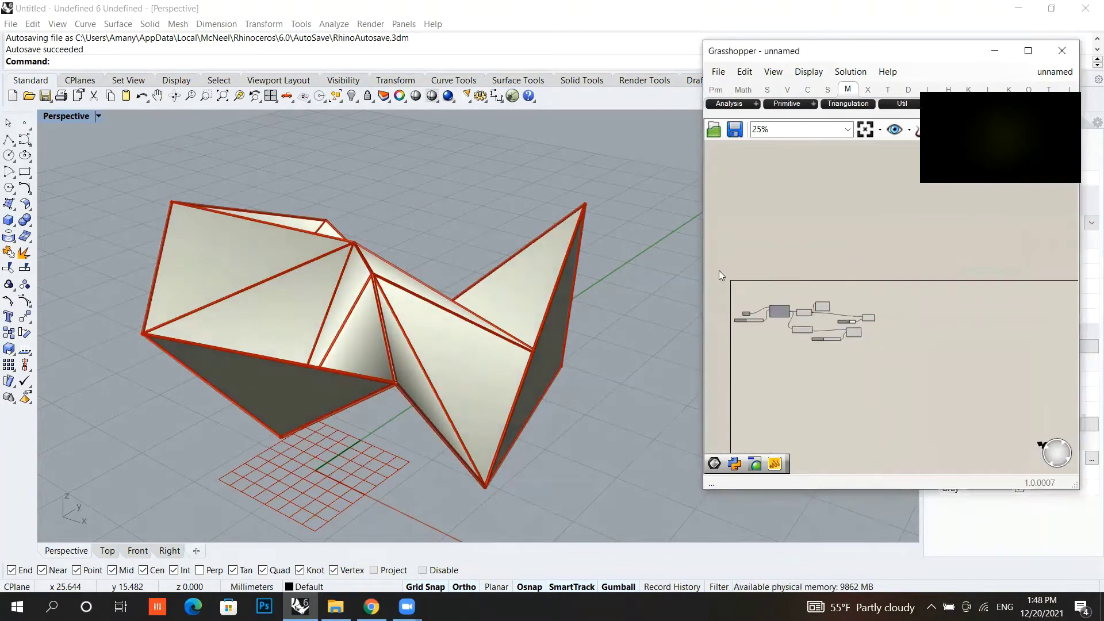
Step: Turn Preview Off for every component in the Grasshopper definition
left_click_drag(718, 270, 954, 388)
right_click(836, 301)
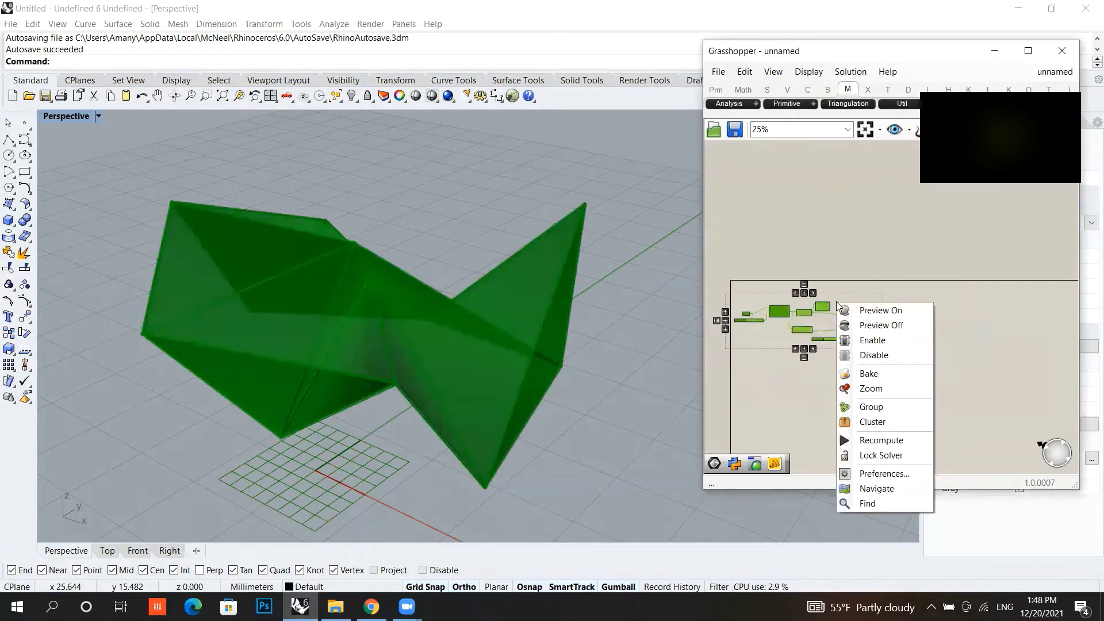
left_click(862, 333)
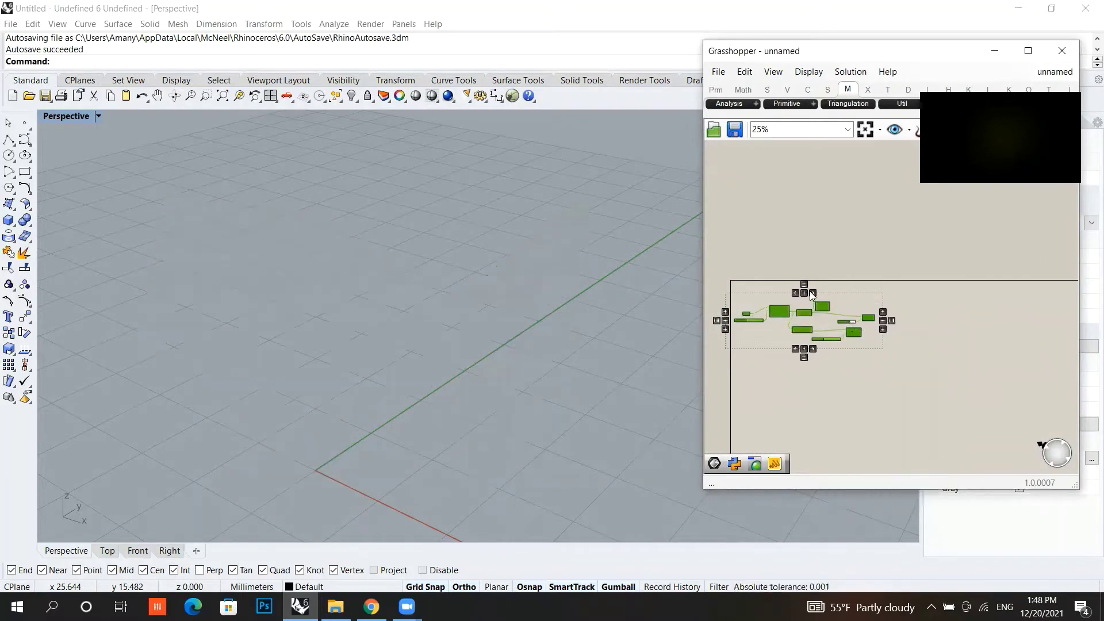
scroll(792, 353, "down", 1)
scroll(791, 374, "up", 2)
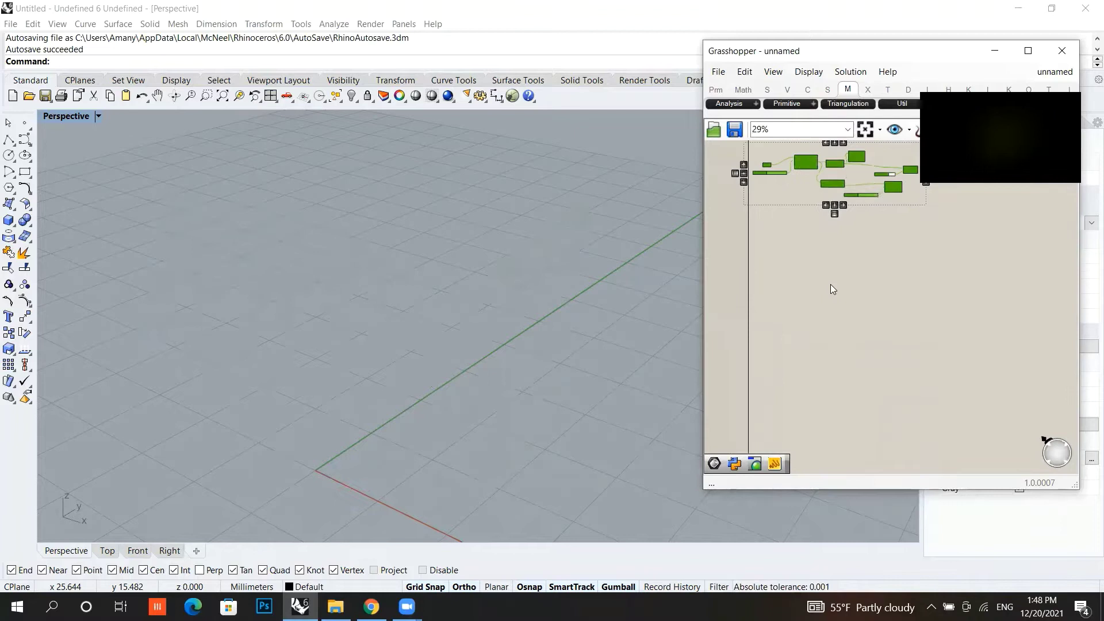
scroll(830, 284, "up", 2)
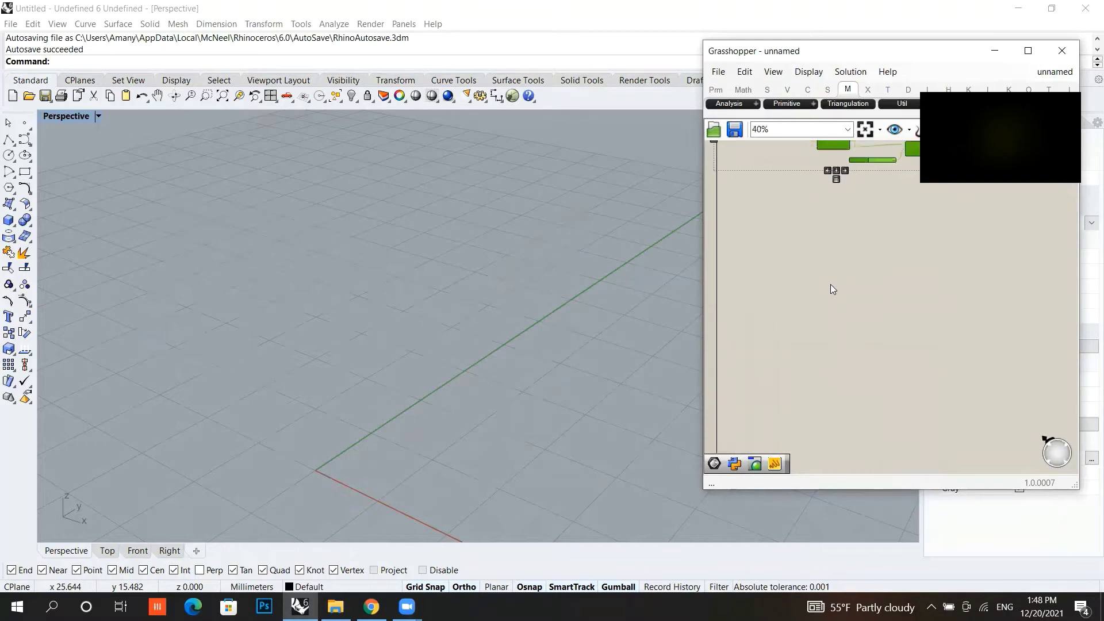
Step: Draw a box in Rhino from two base corners and a height of about 7 mm
left_click(58, 63)
type("box")
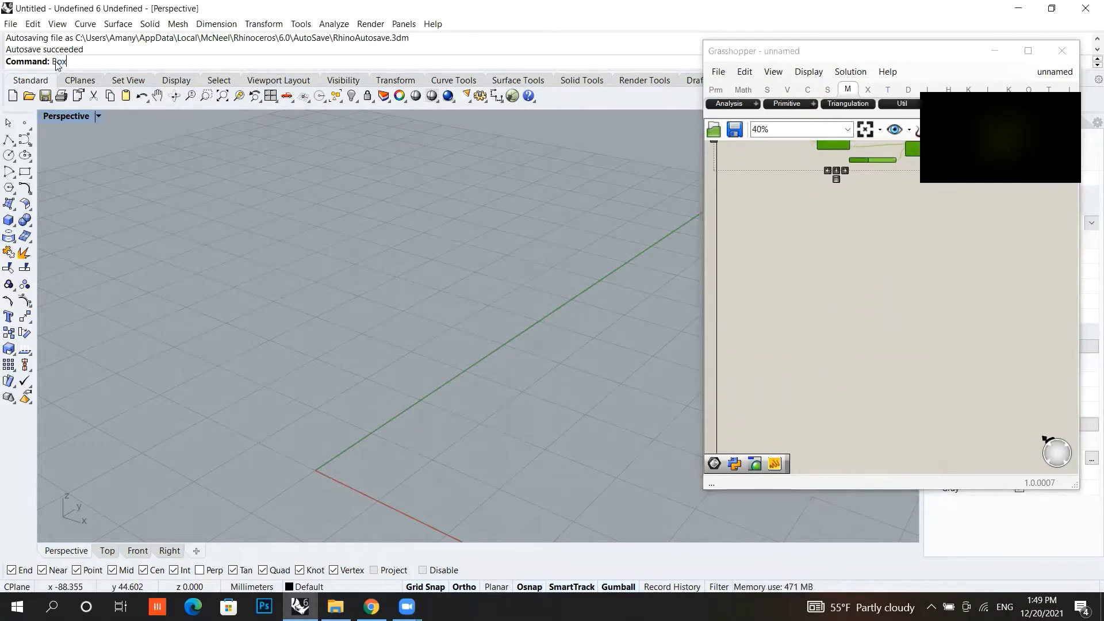
key("Return")
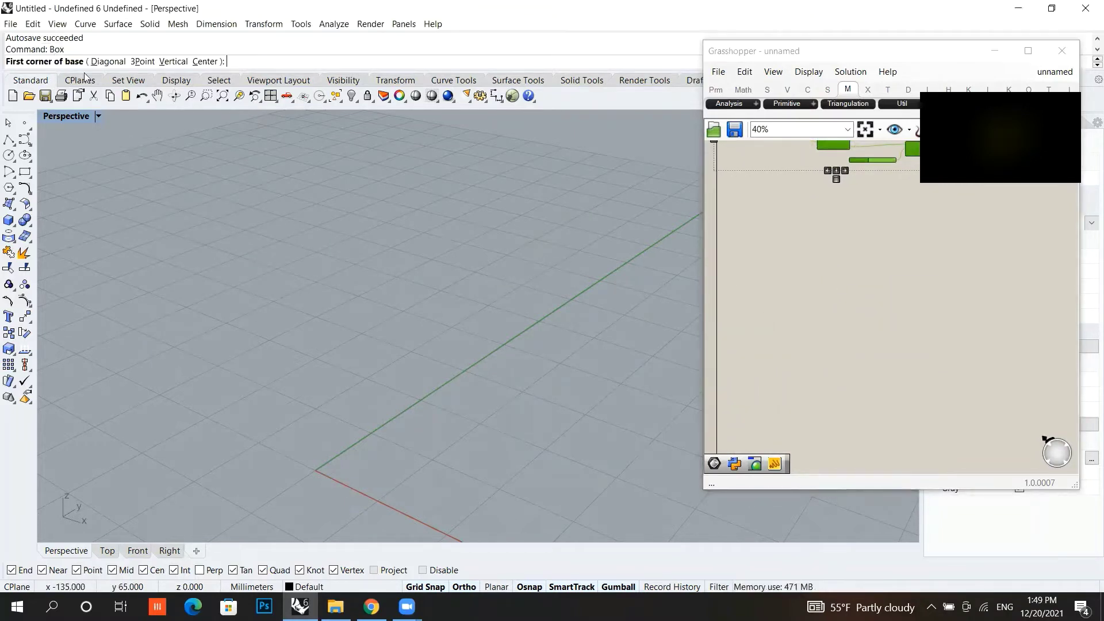
left_click(107, 309)
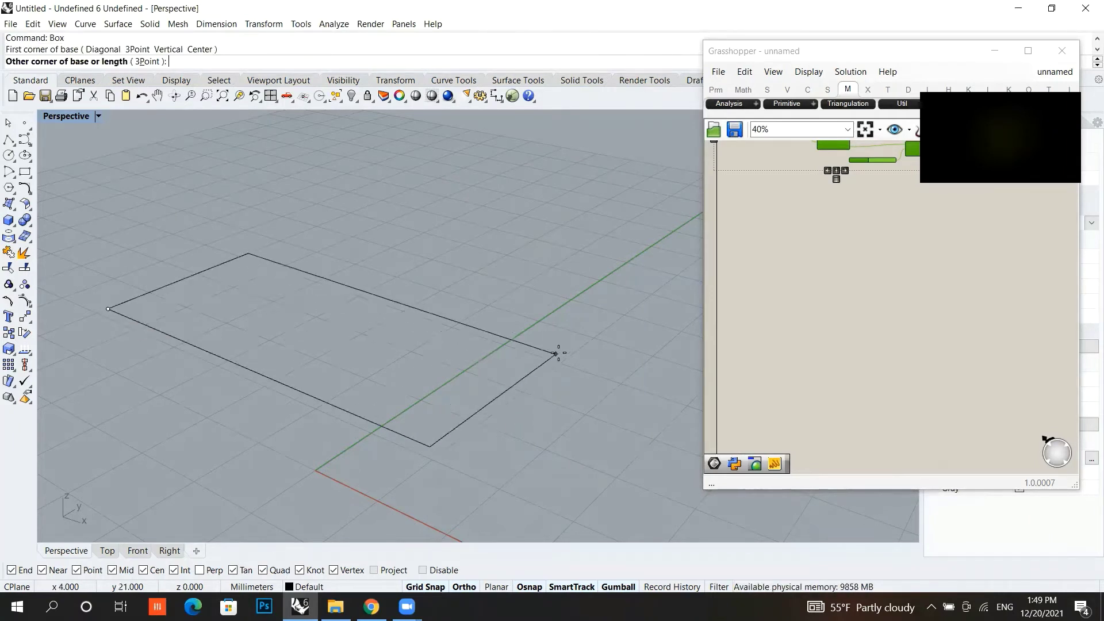
left_click(598, 338)
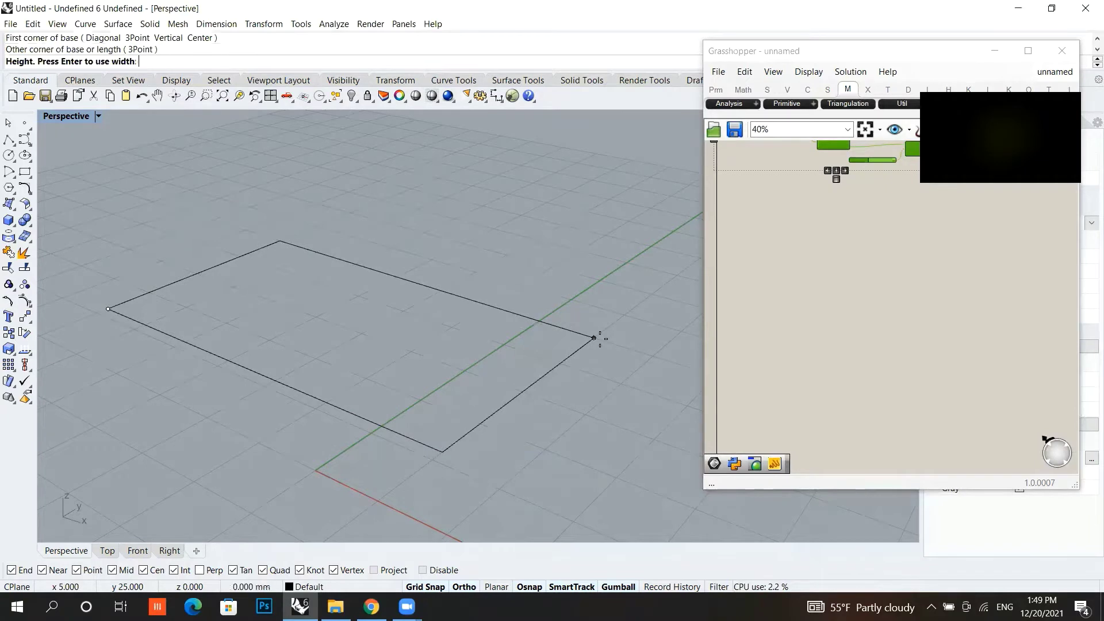
left_click(598, 242)
double_click(779, 251)
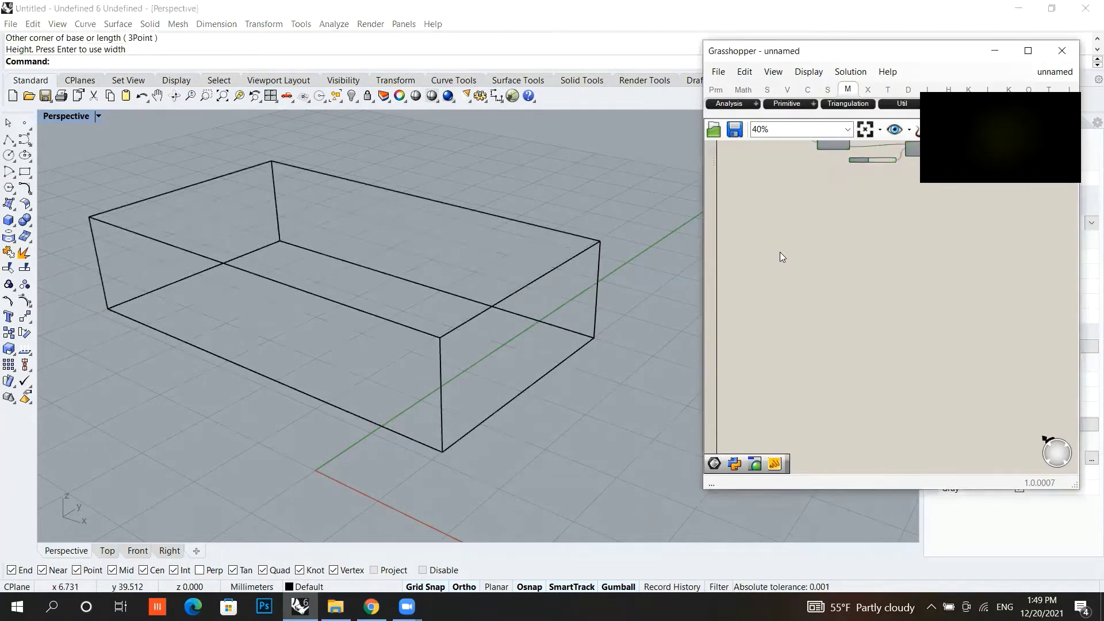
Step: Add a Brep parameter and set it to reference the Rhino box
scroll(765, 268, "up", 4)
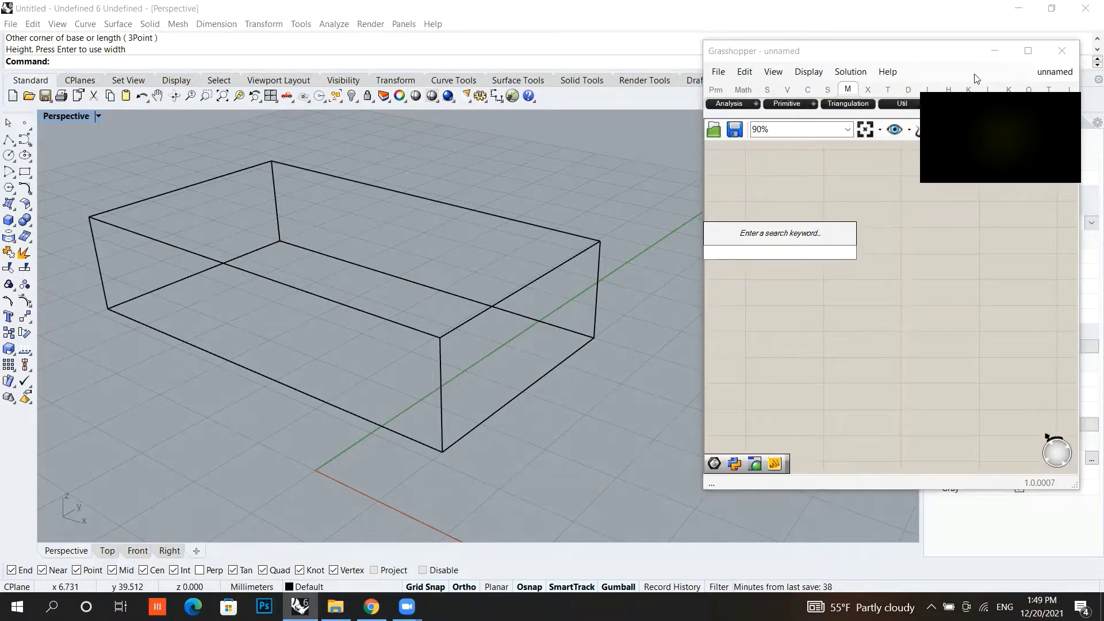
type("bre")
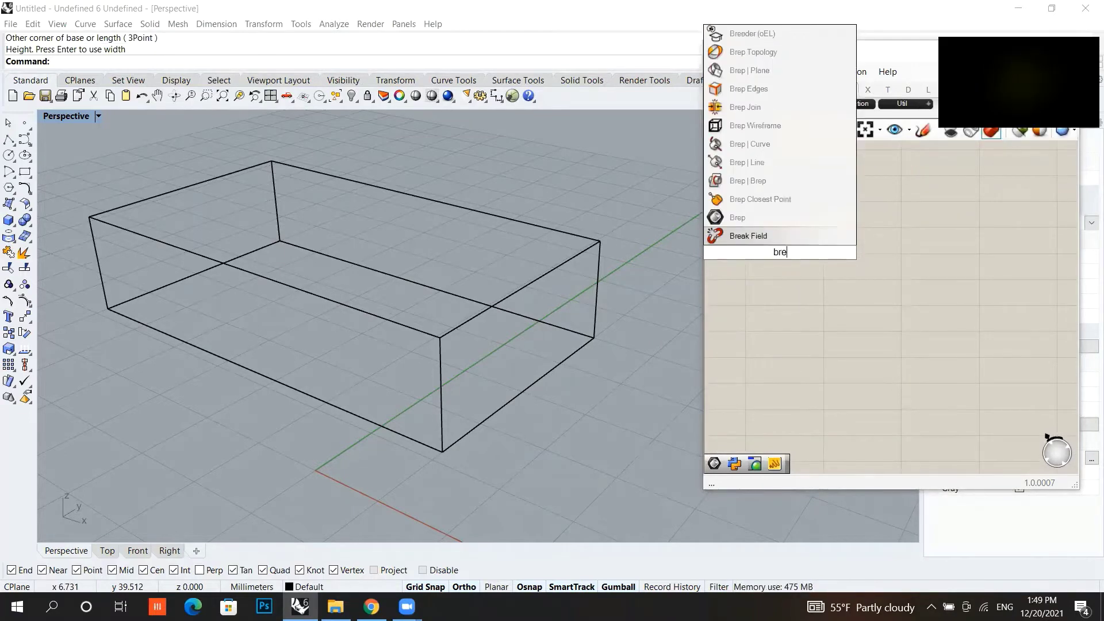
left_click(774, 217)
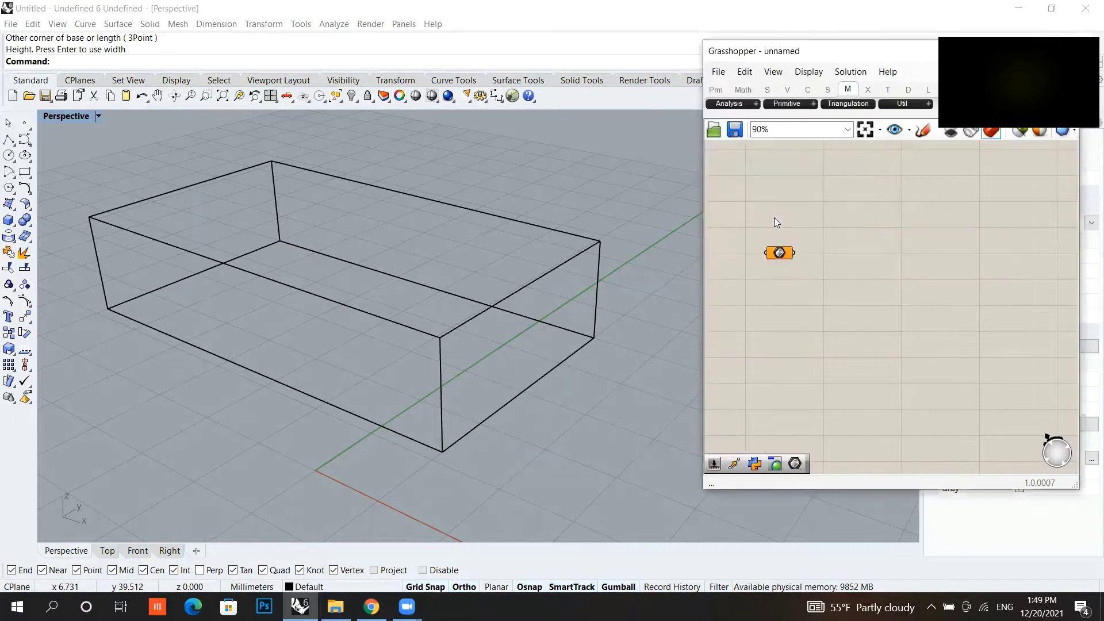
scroll(760, 254, "up", 3)
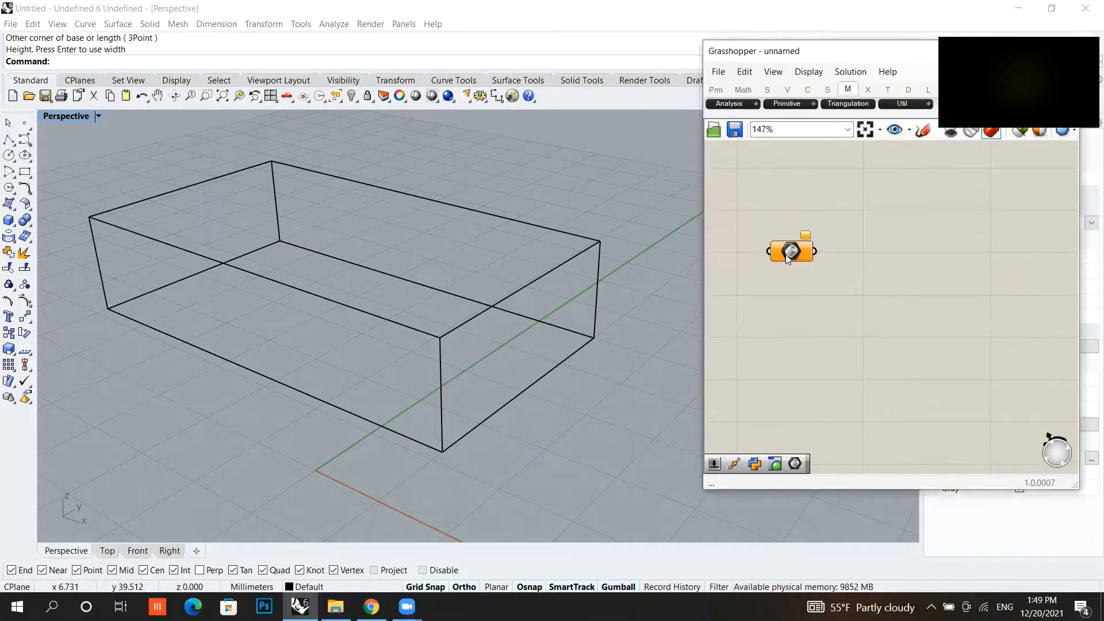
right_click(788, 257)
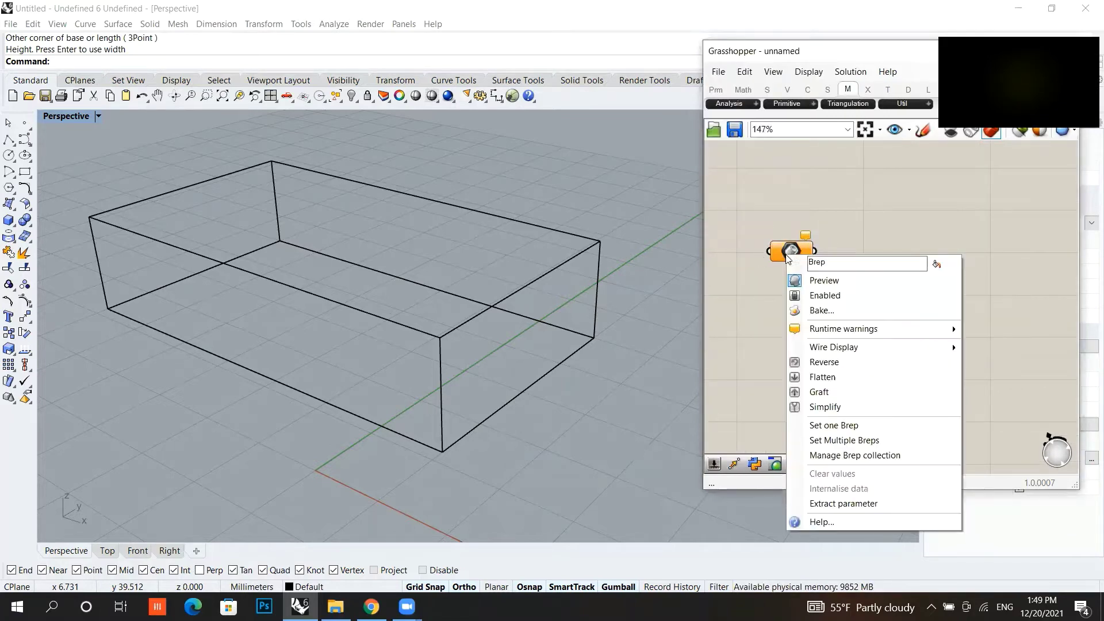
left_click(840, 426)
left_click(440, 339)
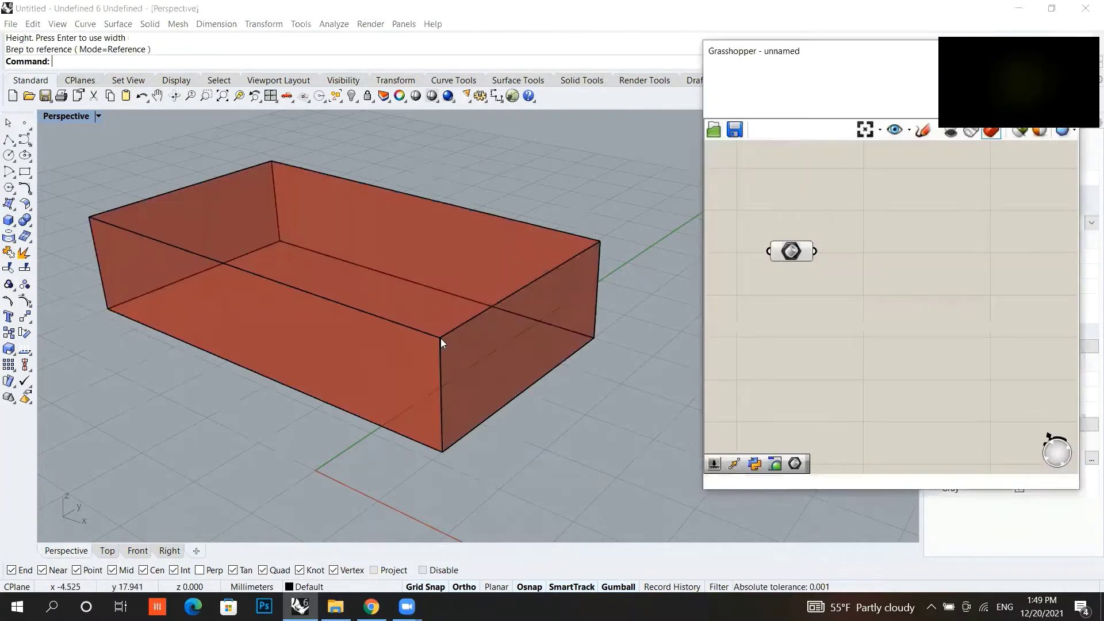
Step: Add a Populate 3D component with the box Brep as its Region
double_click(875, 294)
type("popul")
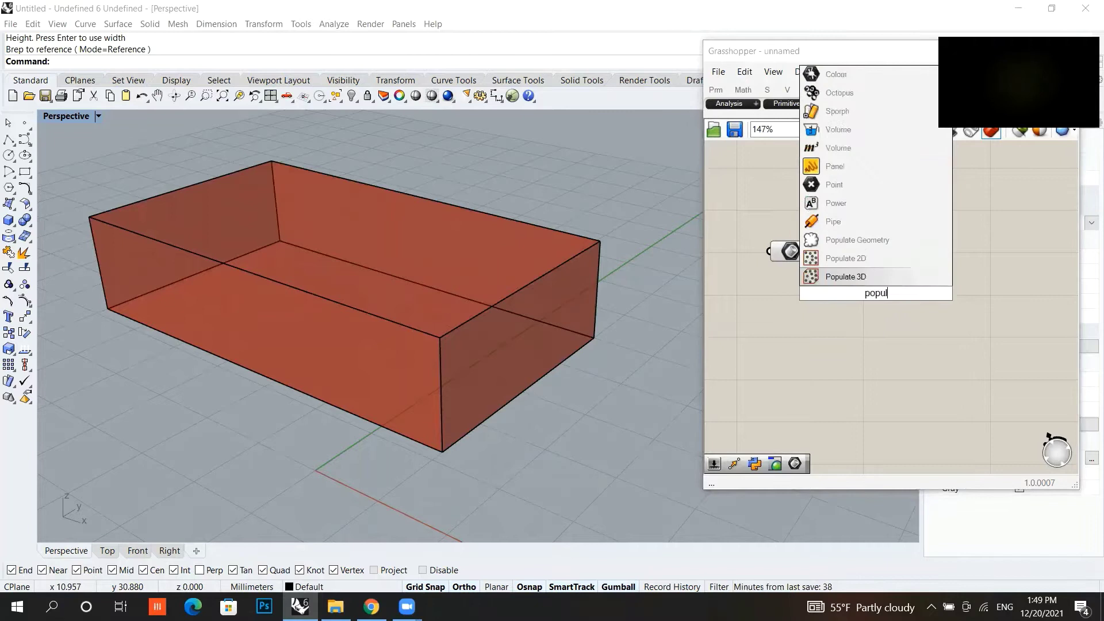
left_click(874, 276)
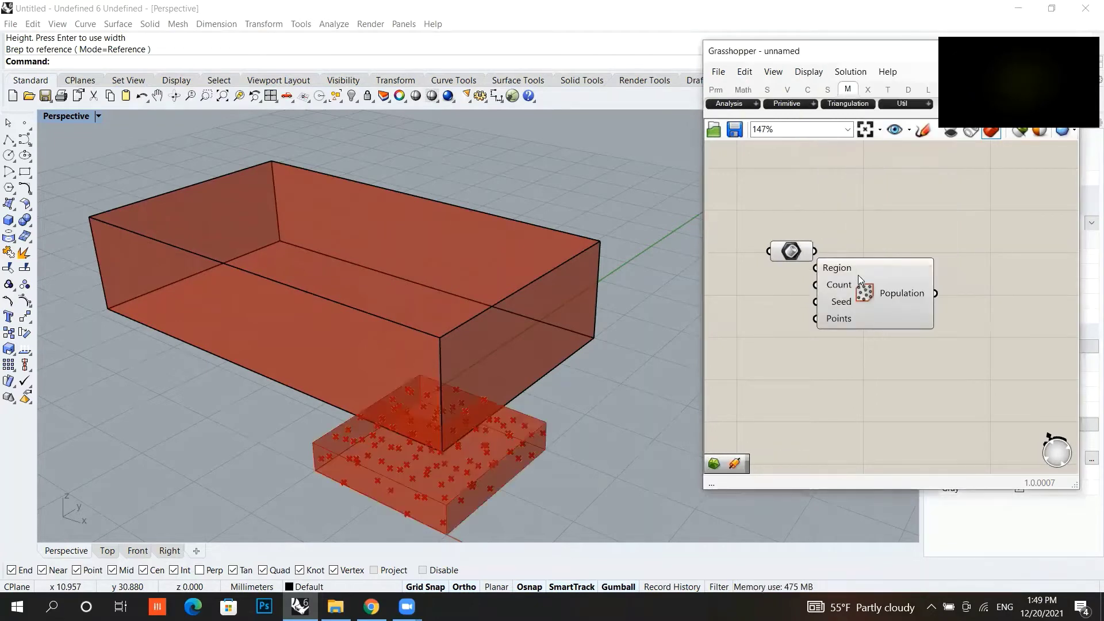
left_click_drag(869, 295, 936, 225)
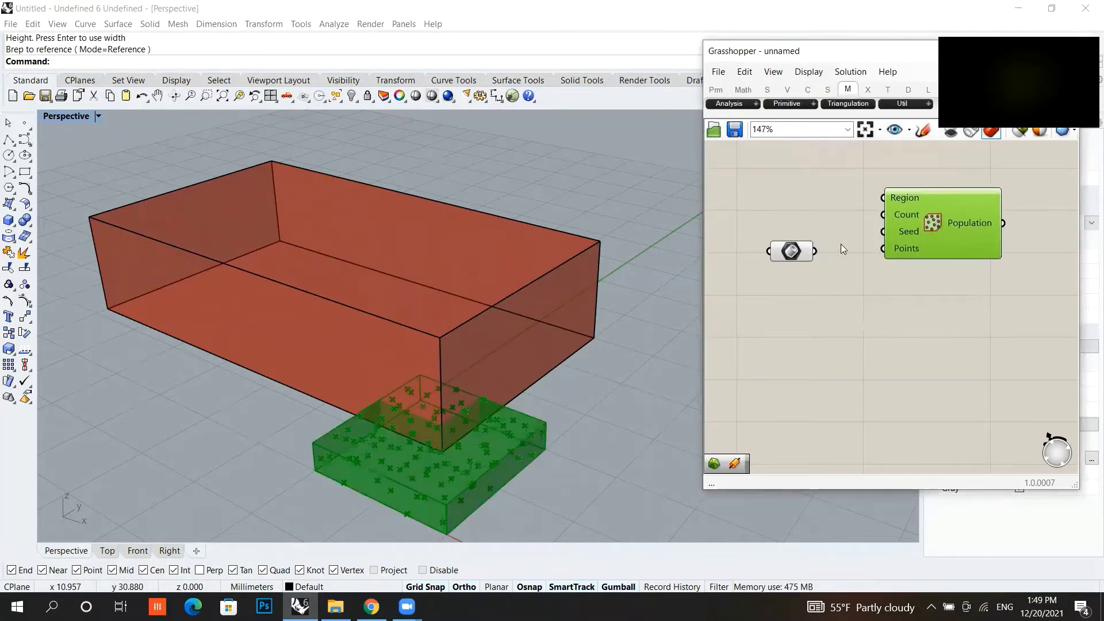
left_click_drag(815, 251, 883, 197)
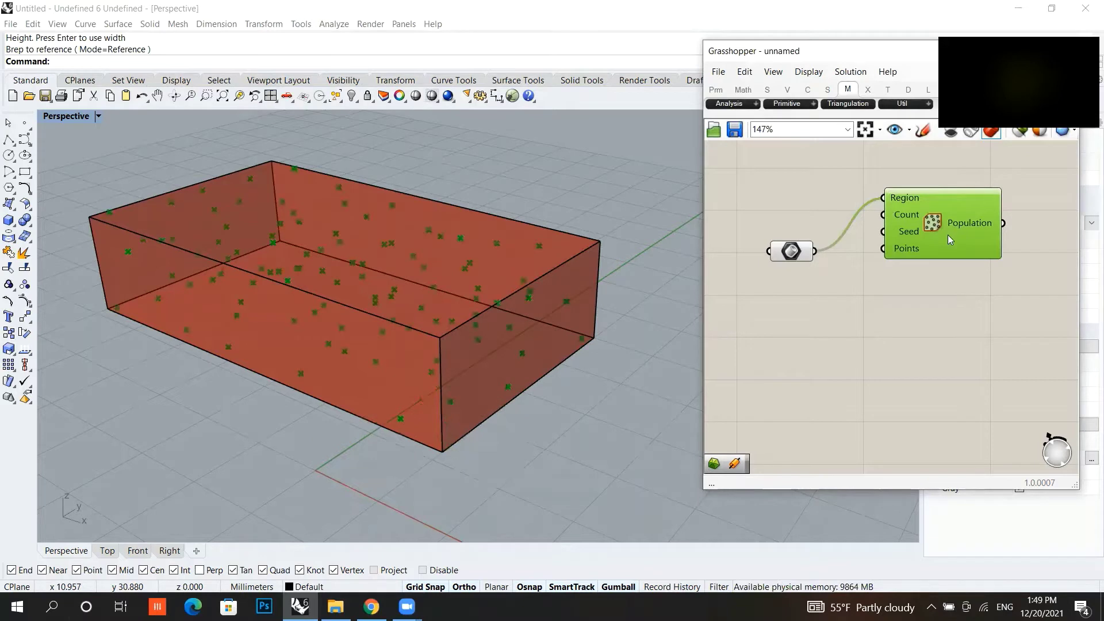
left_click_drag(947, 234, 959, 267)
Step: Create a number slider at 20 and wire it to the Populate 3D Count
double_click(785, 331)
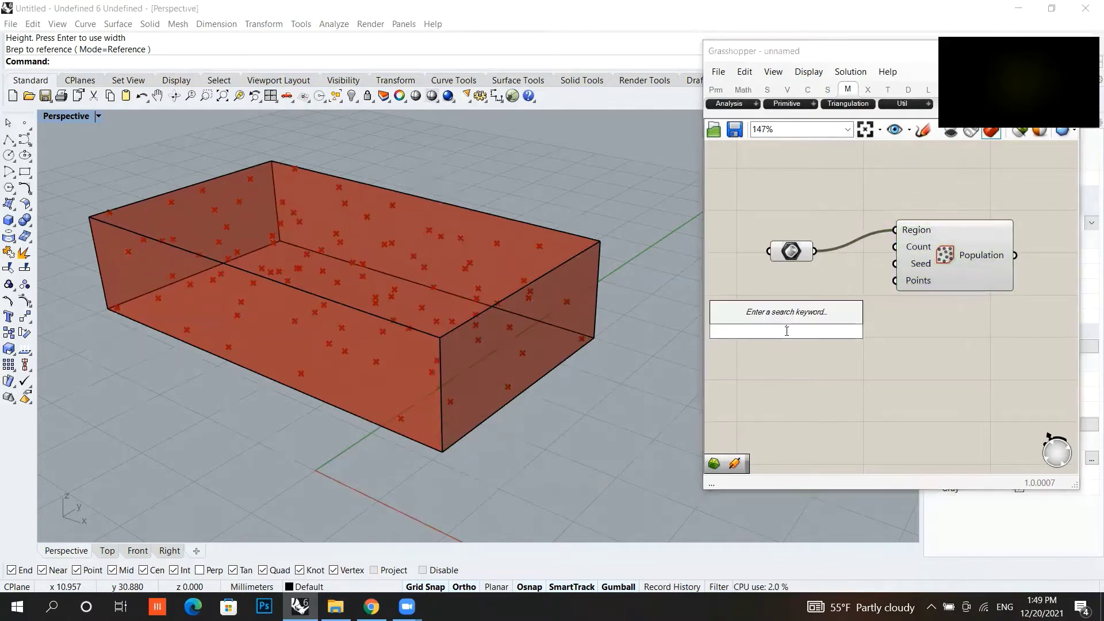
type("20")
key("Return")
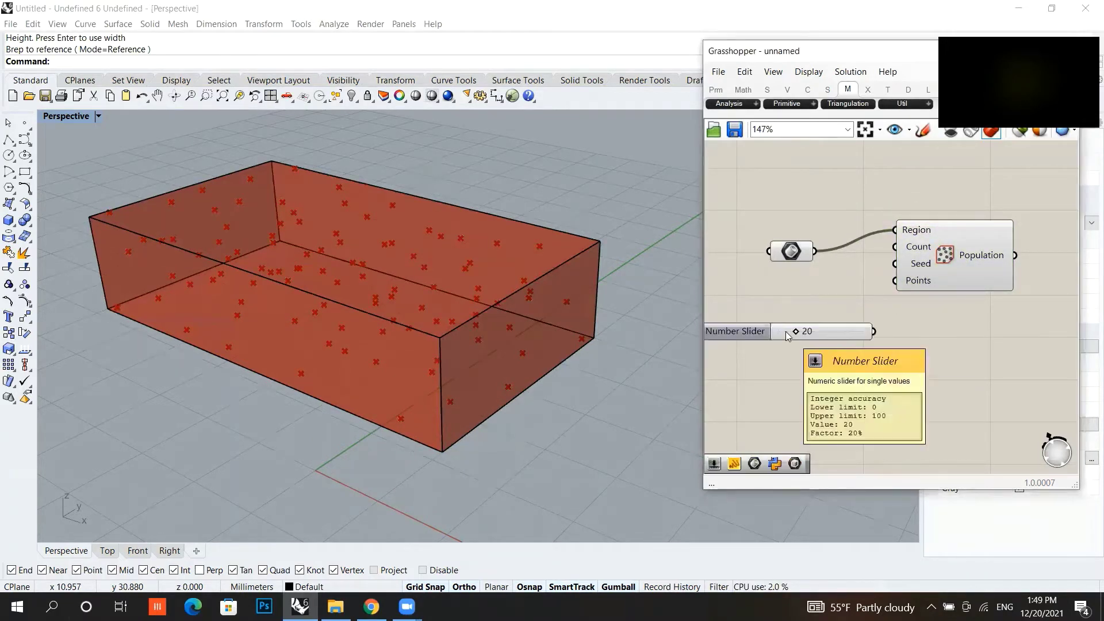
left_click_drag(874, 332, 895, 246)
scroll(791, 298, "down", 5)
scroll(886, 308, "up", 3)
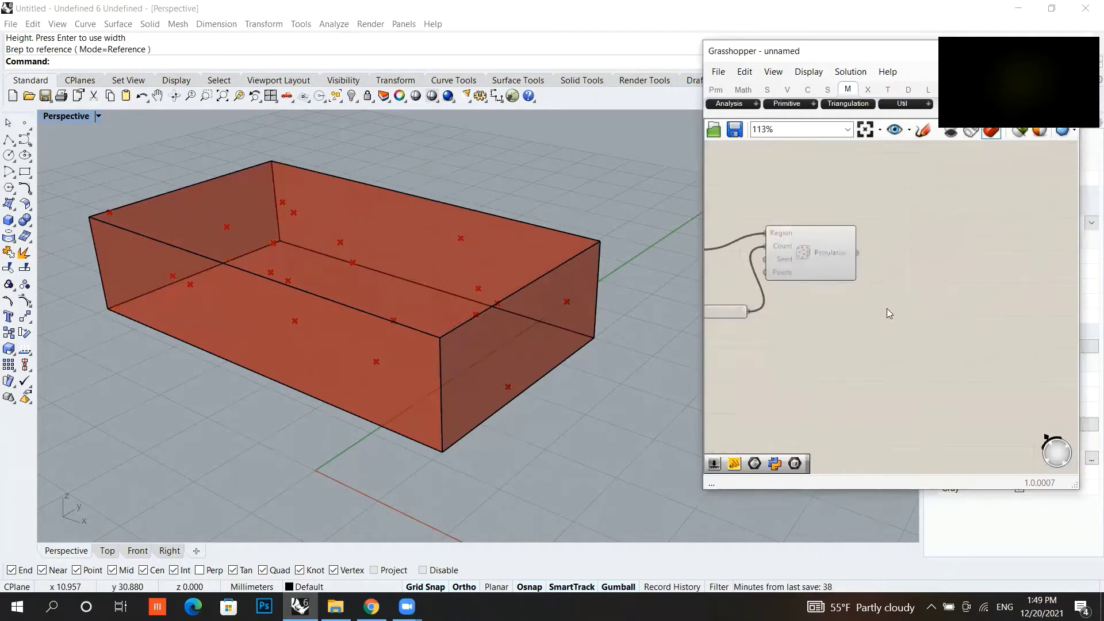
Step: Add a Delaunay Mesh component fed by the Populate 3D points
double_click(914, 285)
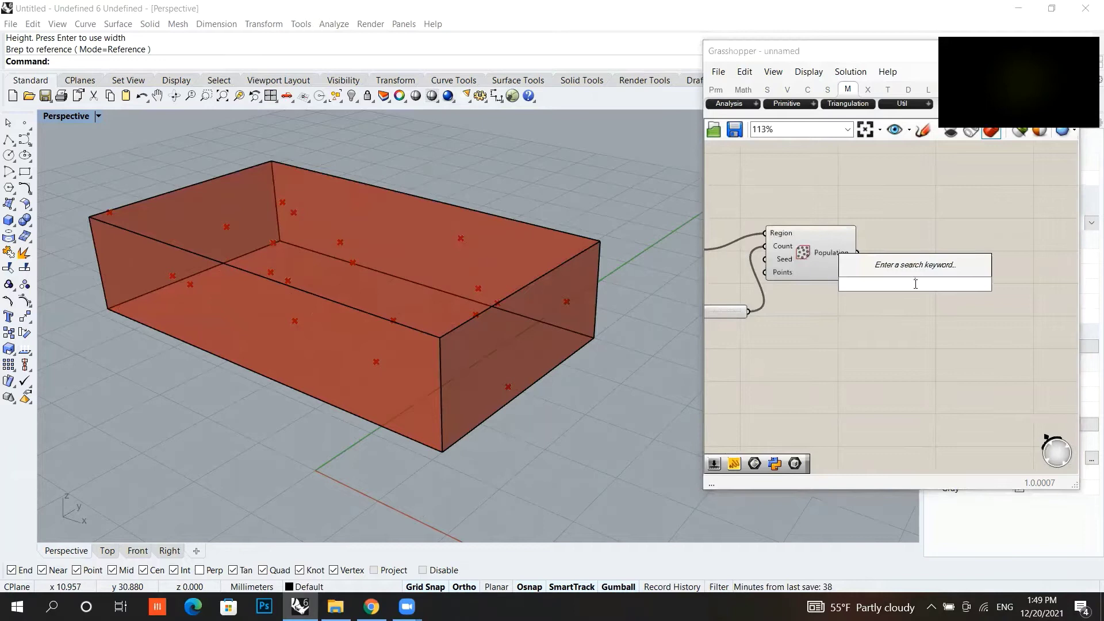
type("del")
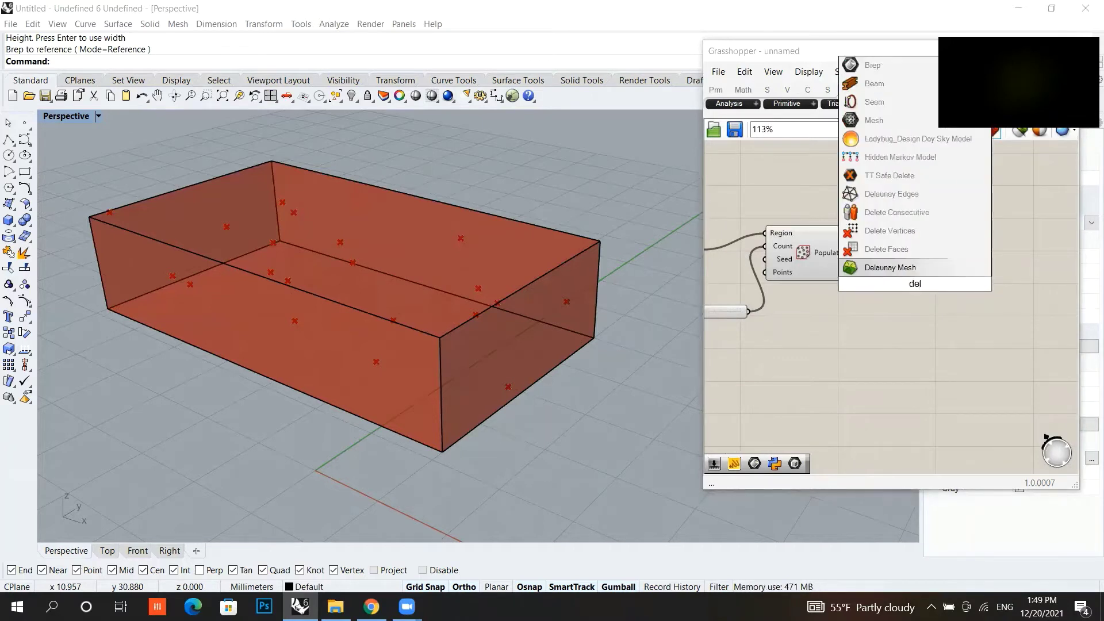
left_click(904, 269)
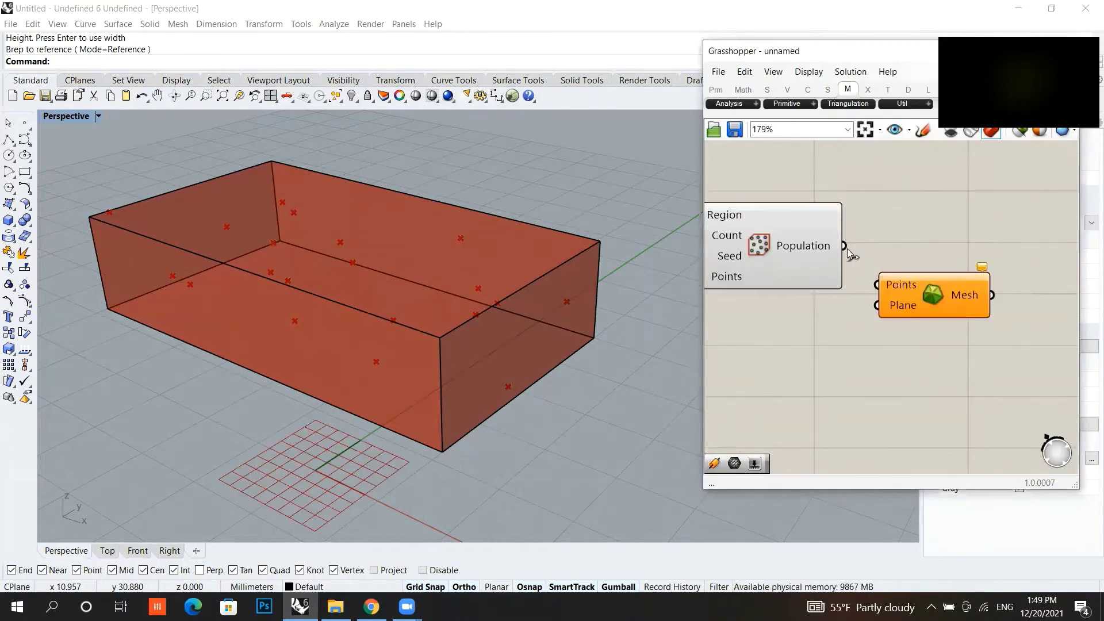
scroll(889, 266, "up", 4)
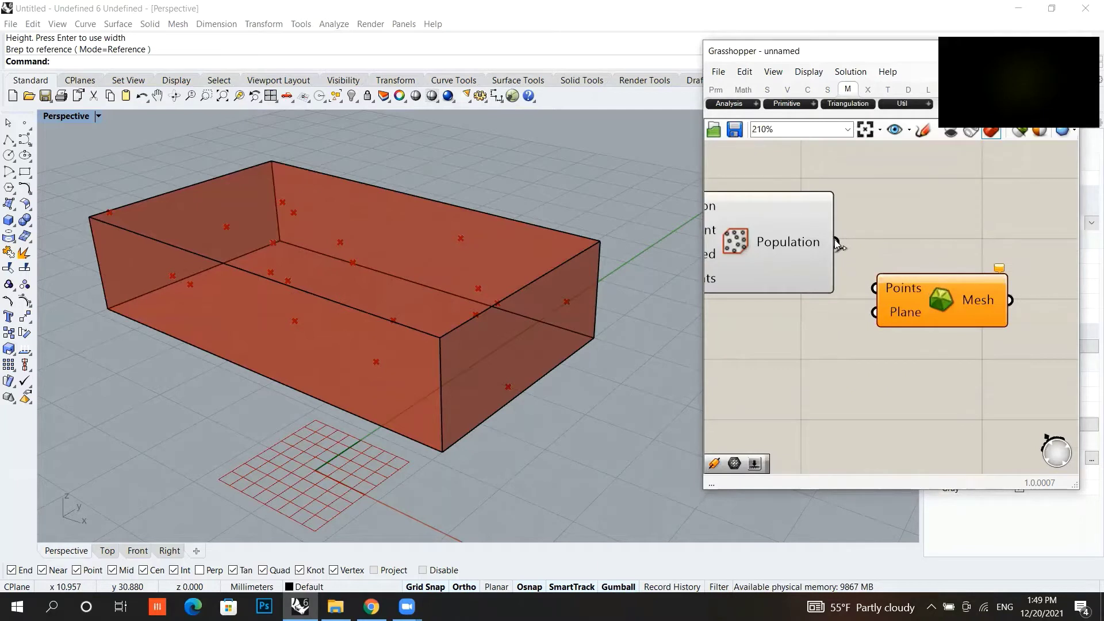
left_click_drag(836, 242, 874, 288)
left_click_drag(944, 303, 990, 253)
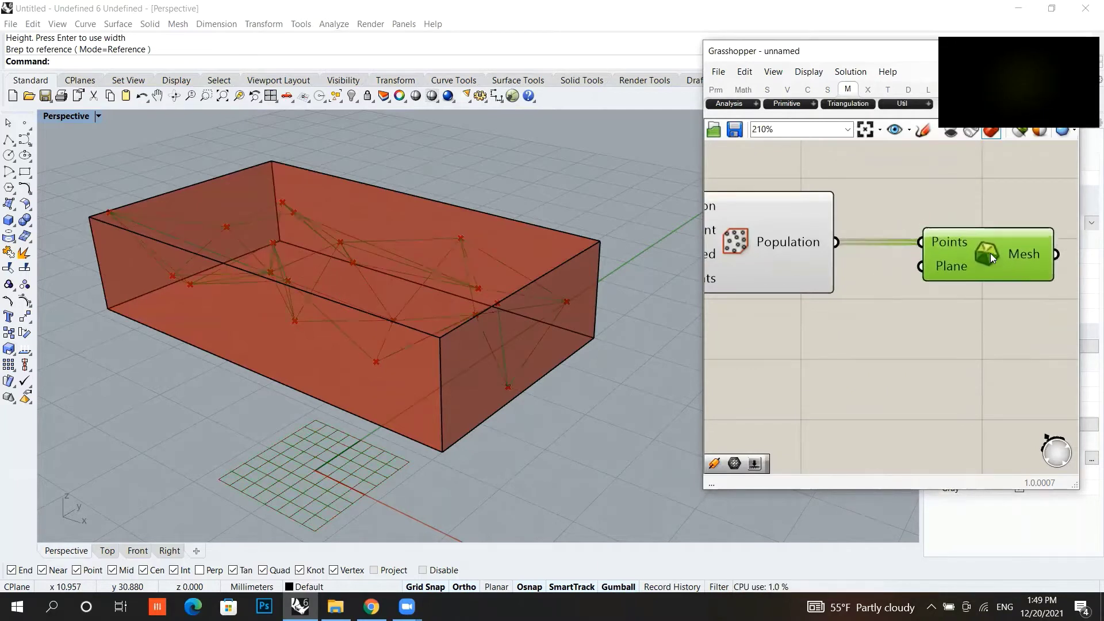
scroll(819, 325, "down", 5)
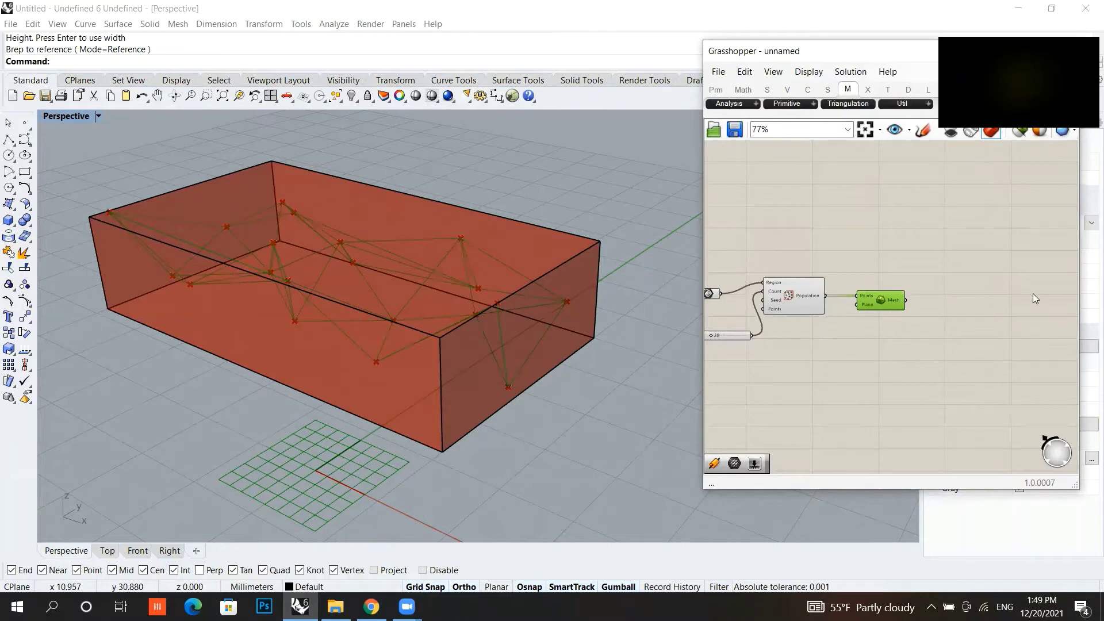
right_click_drag(728, 294, 779, 302)
scroll(857, 277, "up", 1)
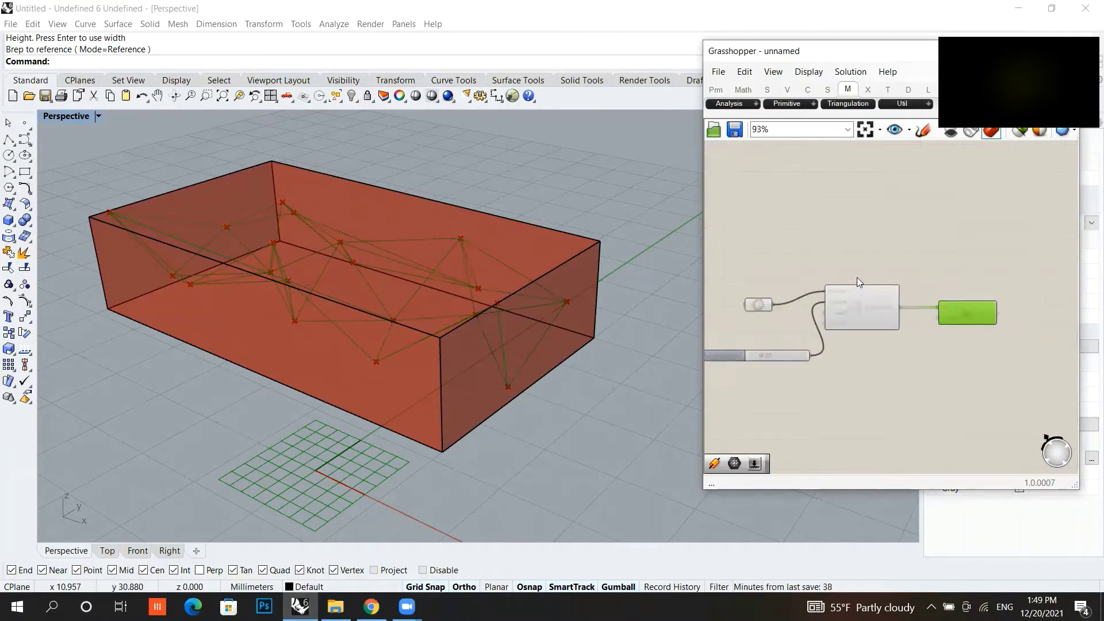
Step: Turn off the Brep parameter's preview and hide the box in Rhino
right_click(759, 305)
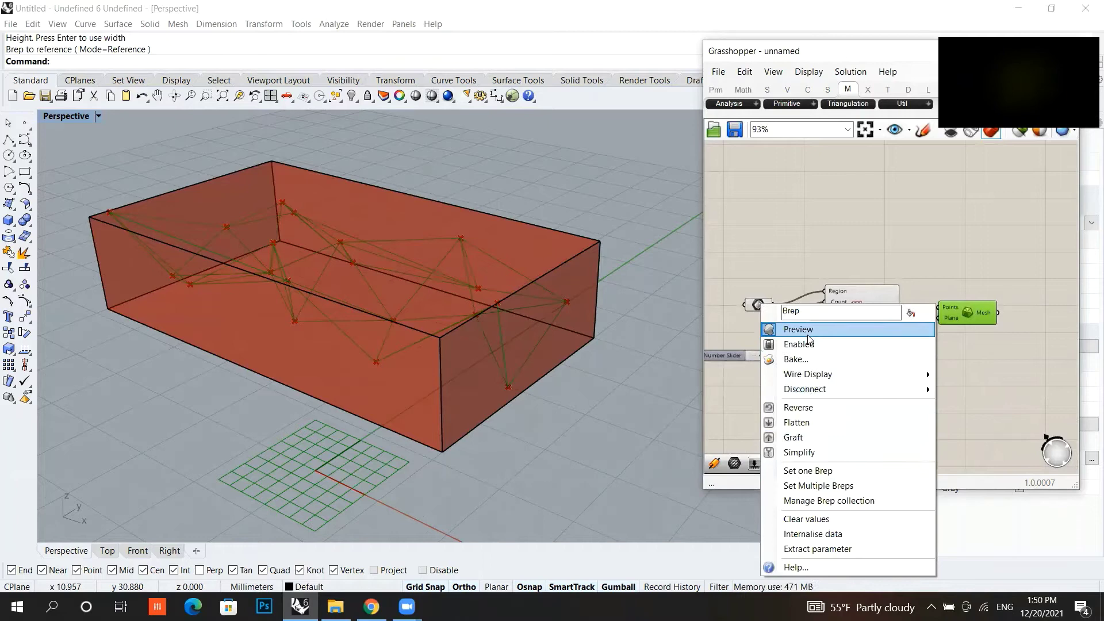
left_click(802, 330)
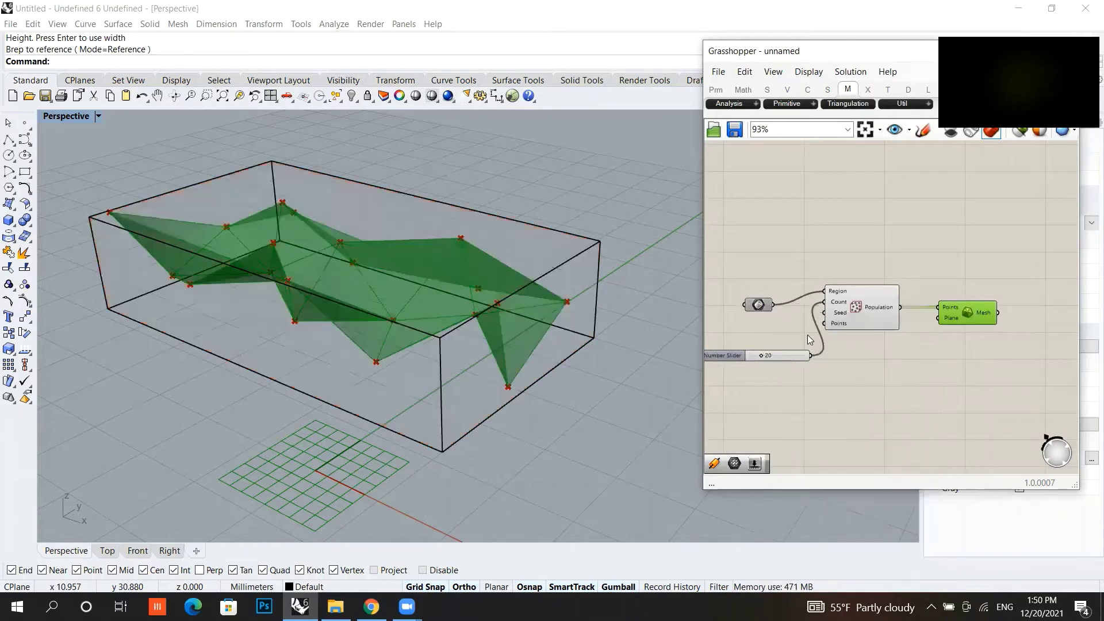
left_click(164, 192)
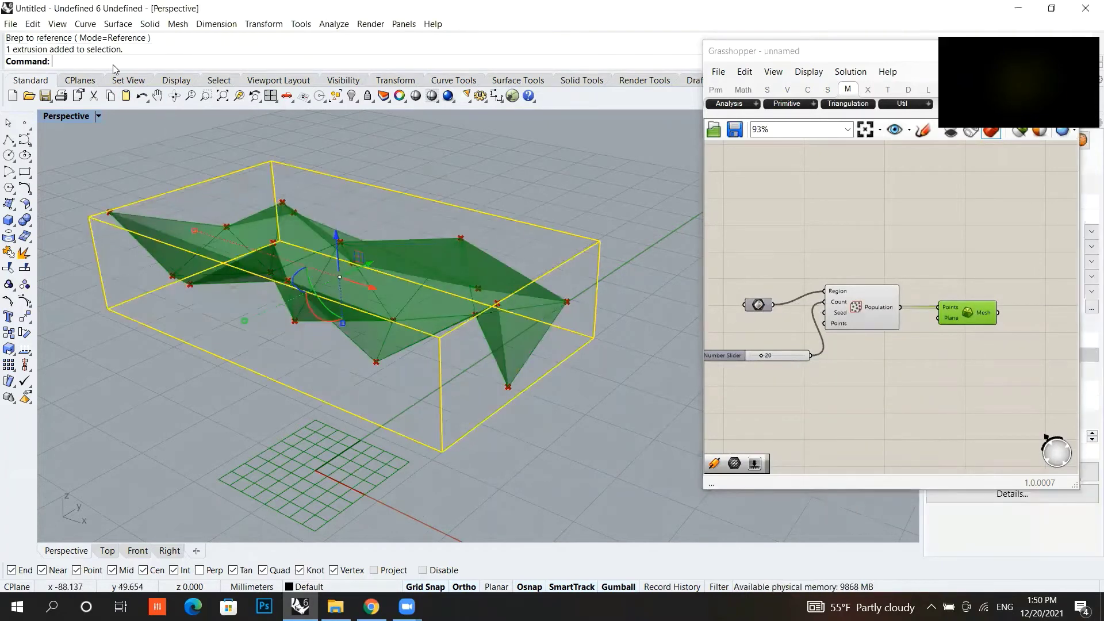
type("hide")
key("Return")
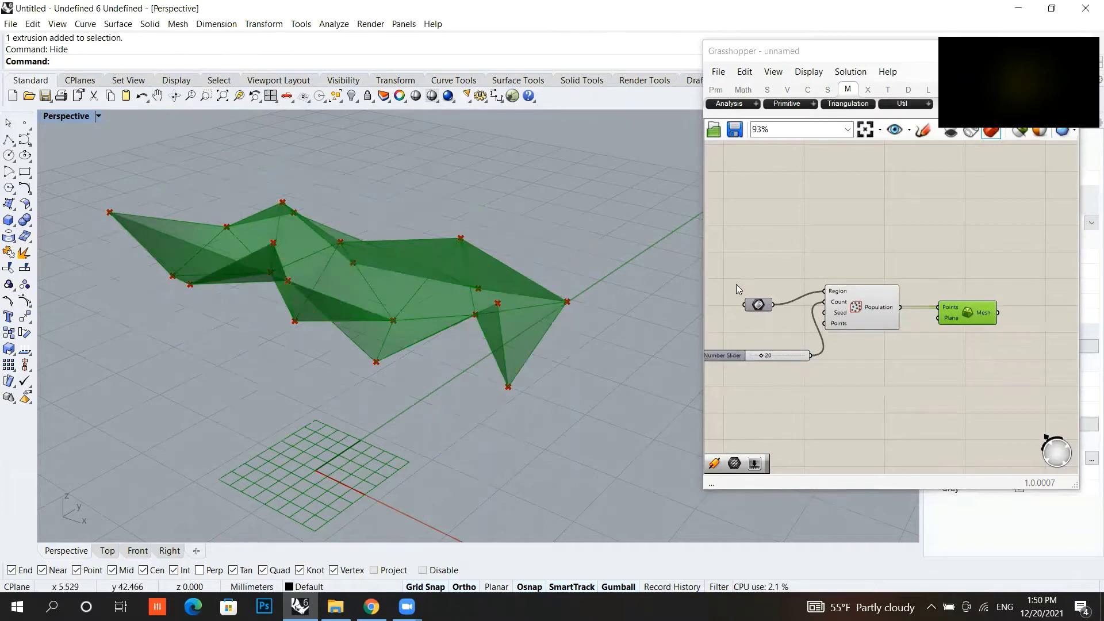
Step: Set the point-count slider to 38
scroll(761, 357, "up", 2)
mouse_move(761, 358)
left_mouse_down()
mouse_move(746, 354)
mouse_move(773, 361)
left_mouse_up()
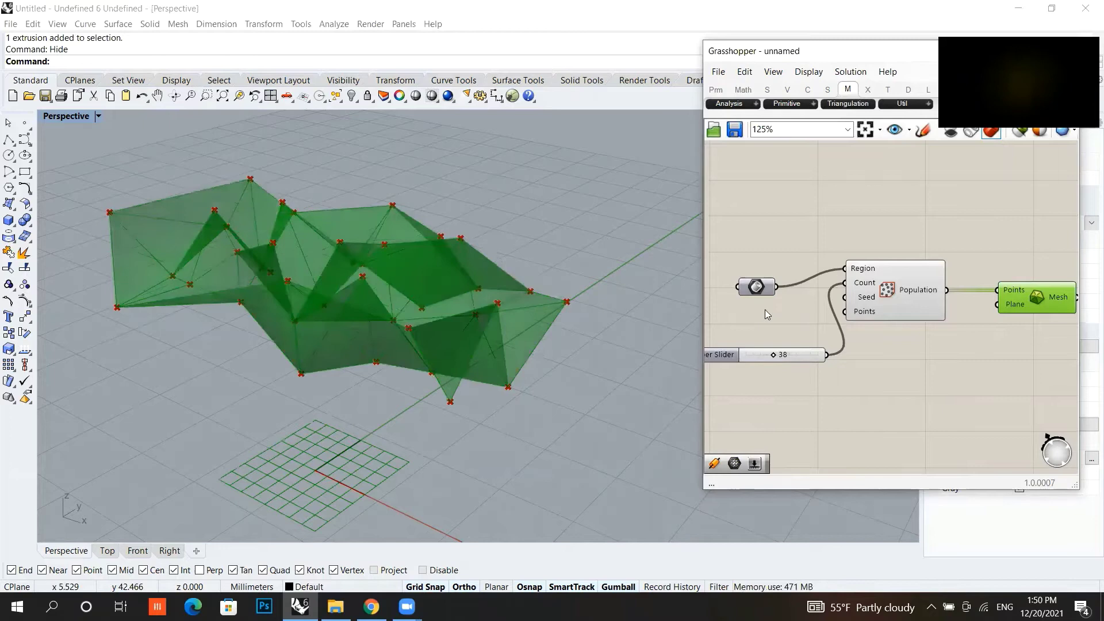
scroll(764, 309, "down", 3)
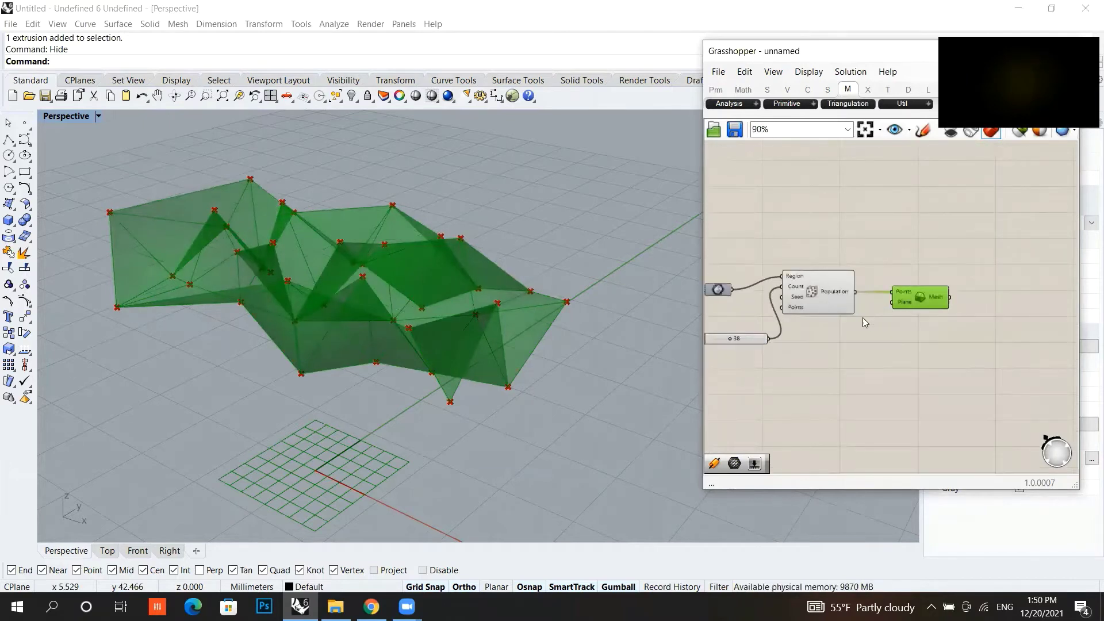
scroll(862, 317, "down", 6)
scroll(933, 315, "up", 5)
Step: Add a Delaunay Edges component fed by the Populate 3D points
scroll(901, 377, "up", 3)
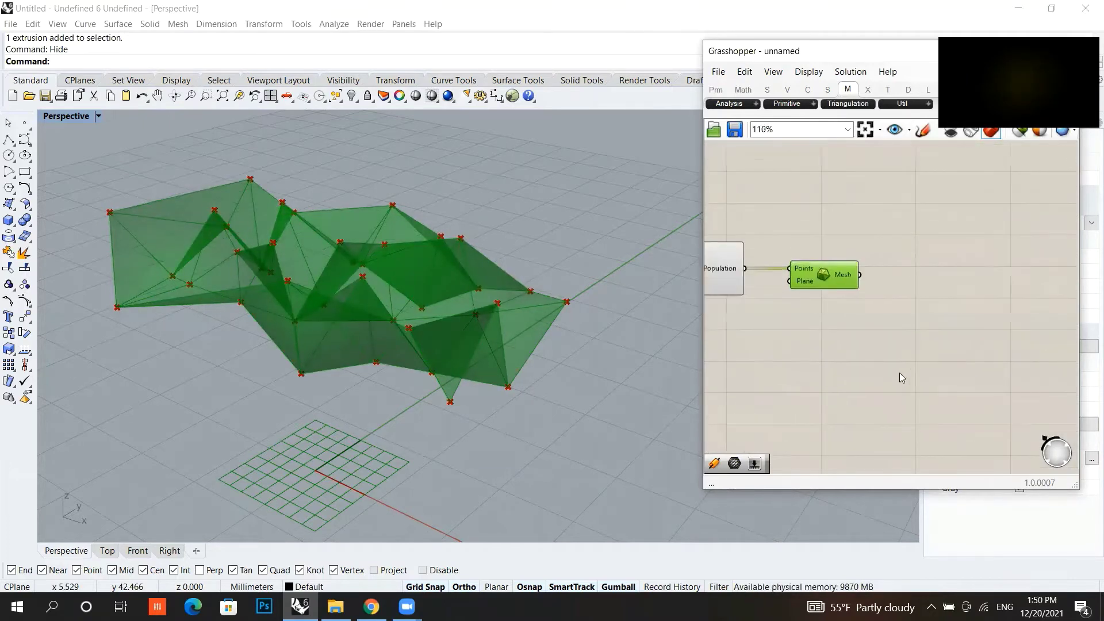
double_click(899, 374)
type("de")
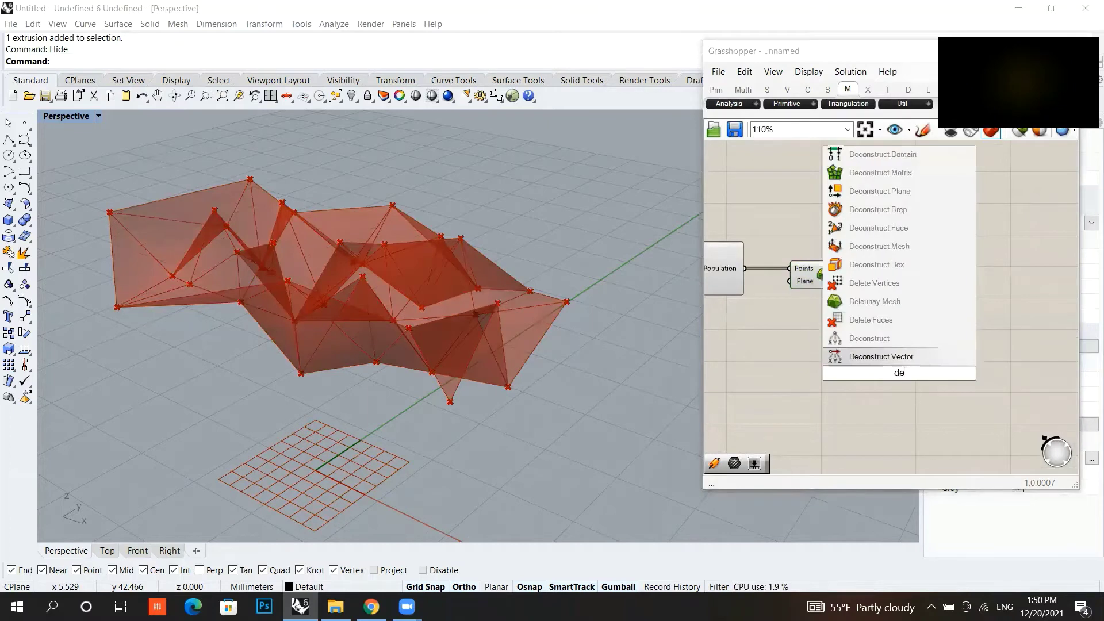
type("la")
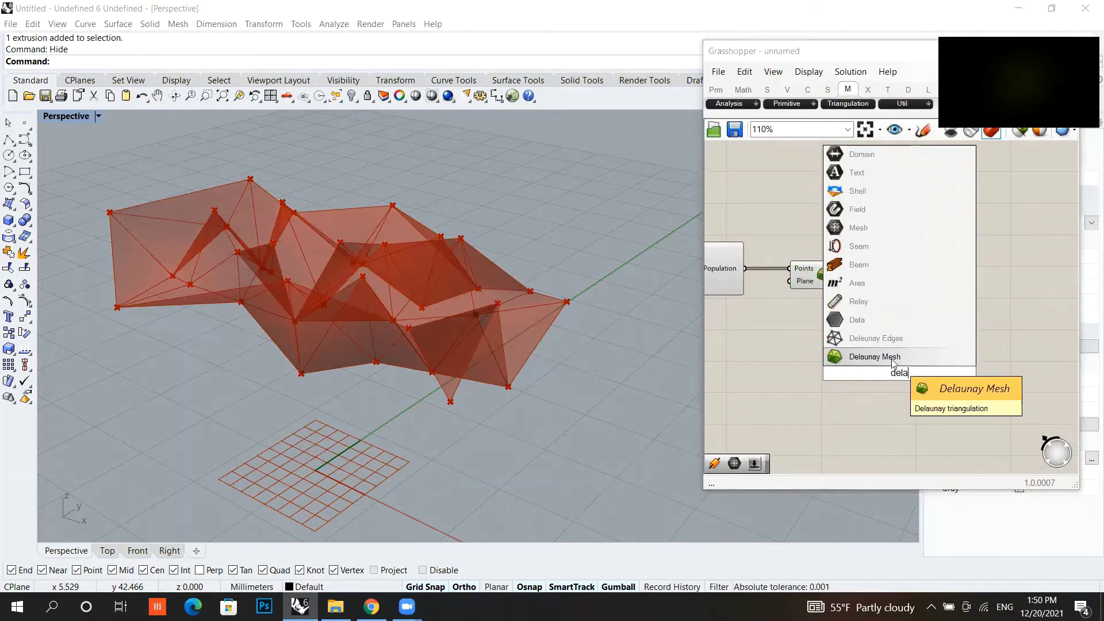
left_click(880, 339)
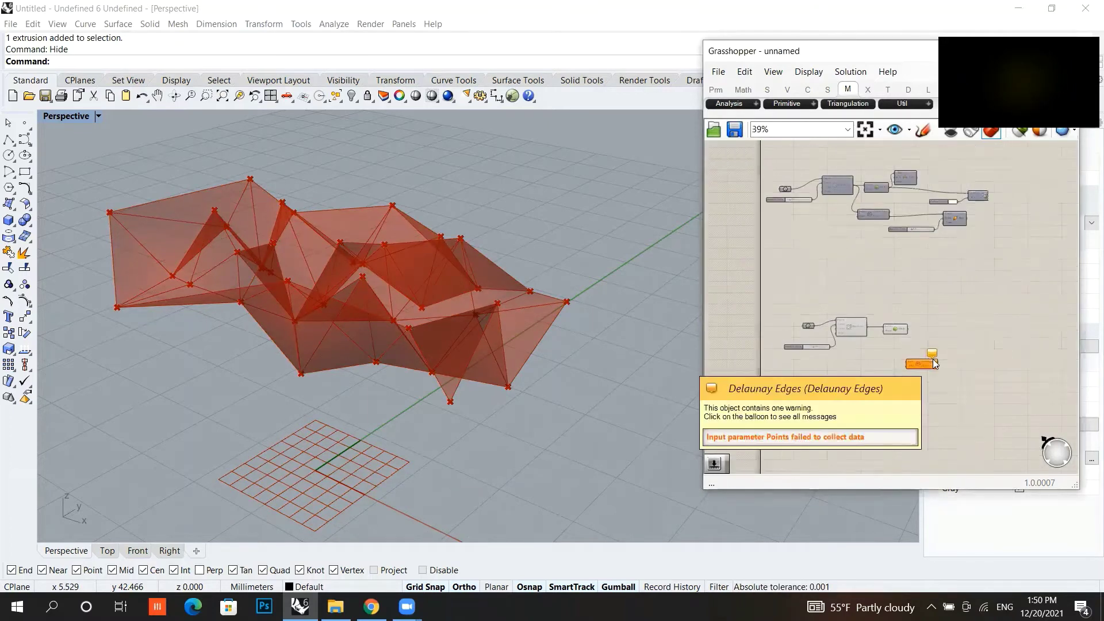
scroll(807, 353, "down", 2)
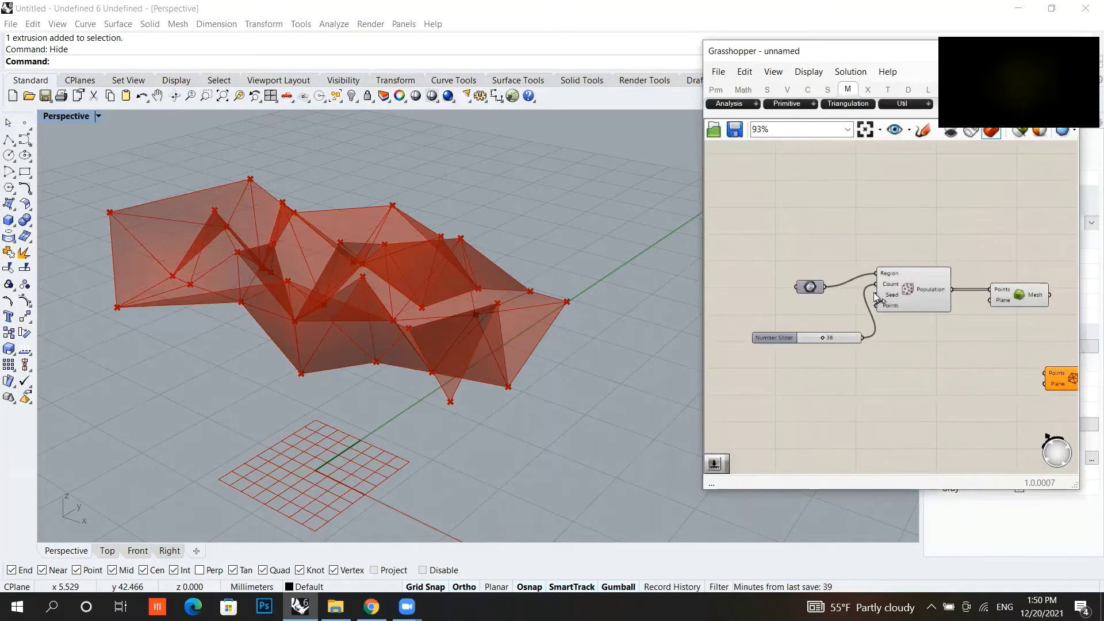
scroll(852, 319, "up", 3)
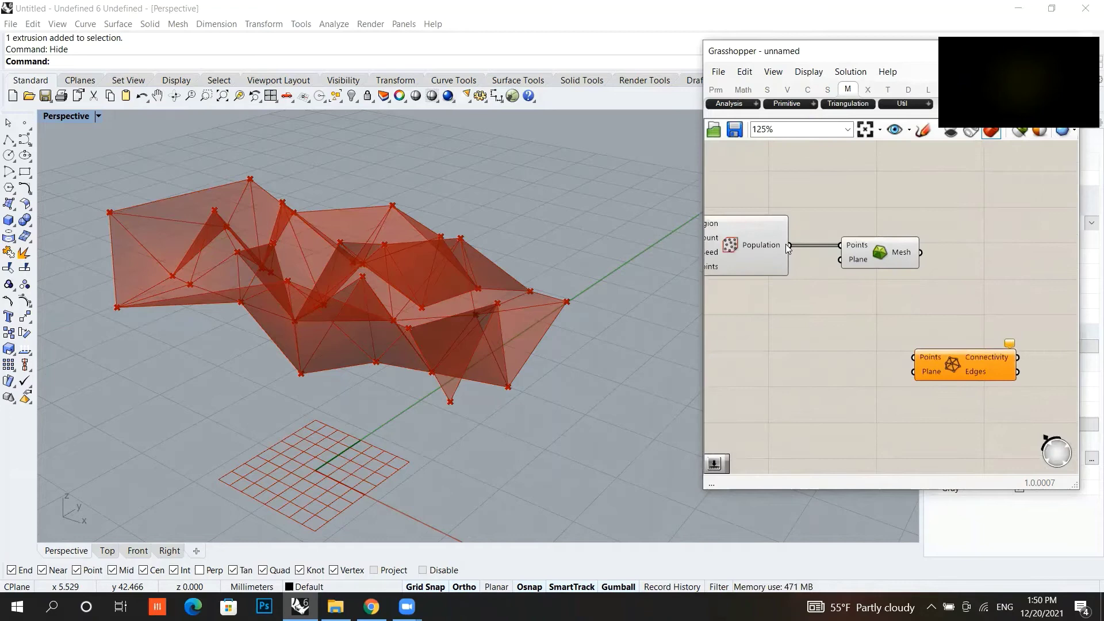
left_click_drag(789, 246, 895, 344)
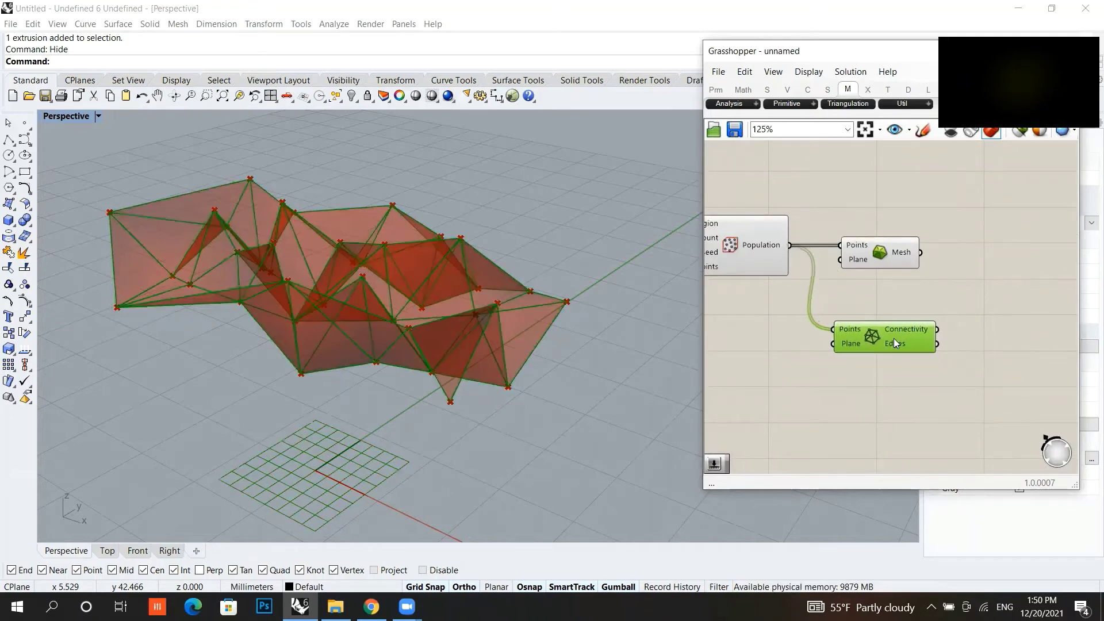
Step: Add a Pipe component taking the Delaunay edges as its curves
double_click(981, 365)
type("pipe")
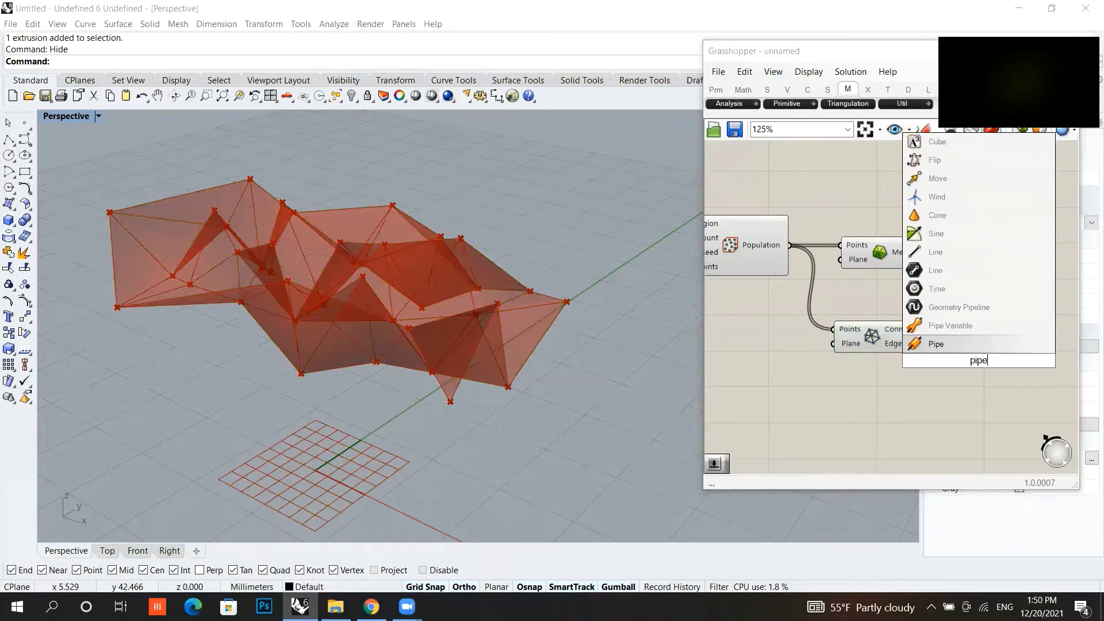
left_click(955, 343)
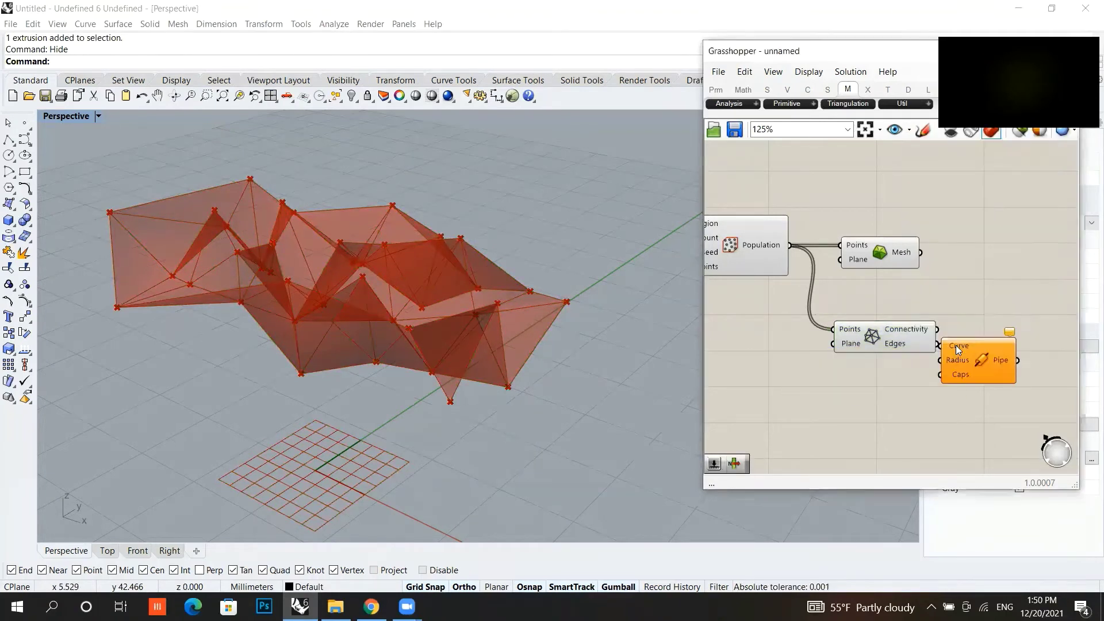
scroll(1048, 326, "up", 2)
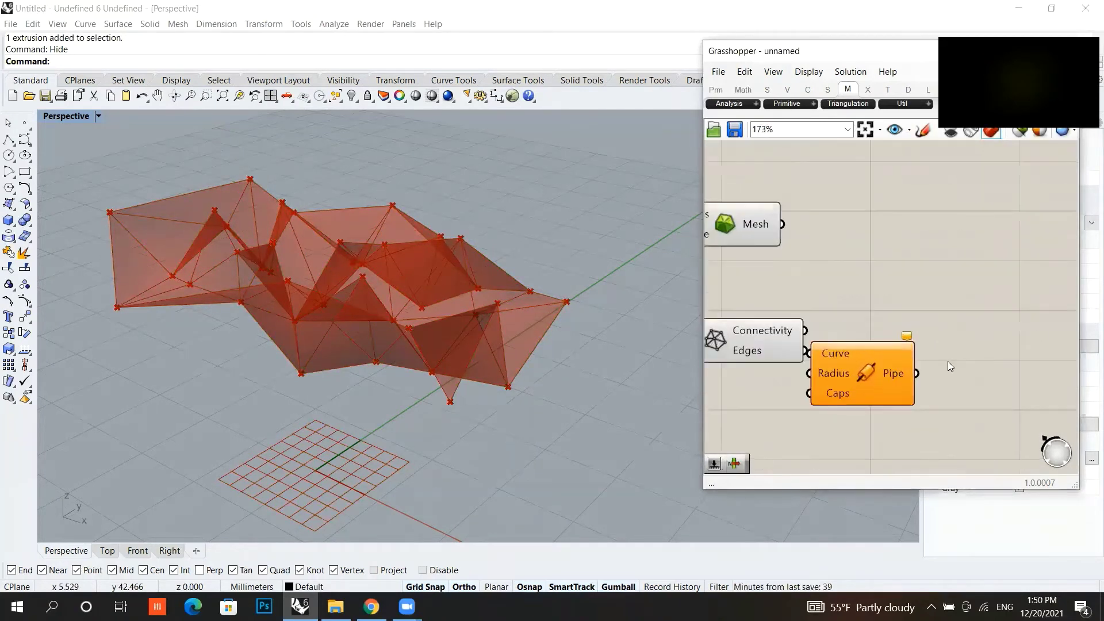
left_click_drag(879, 368, 932, 345)
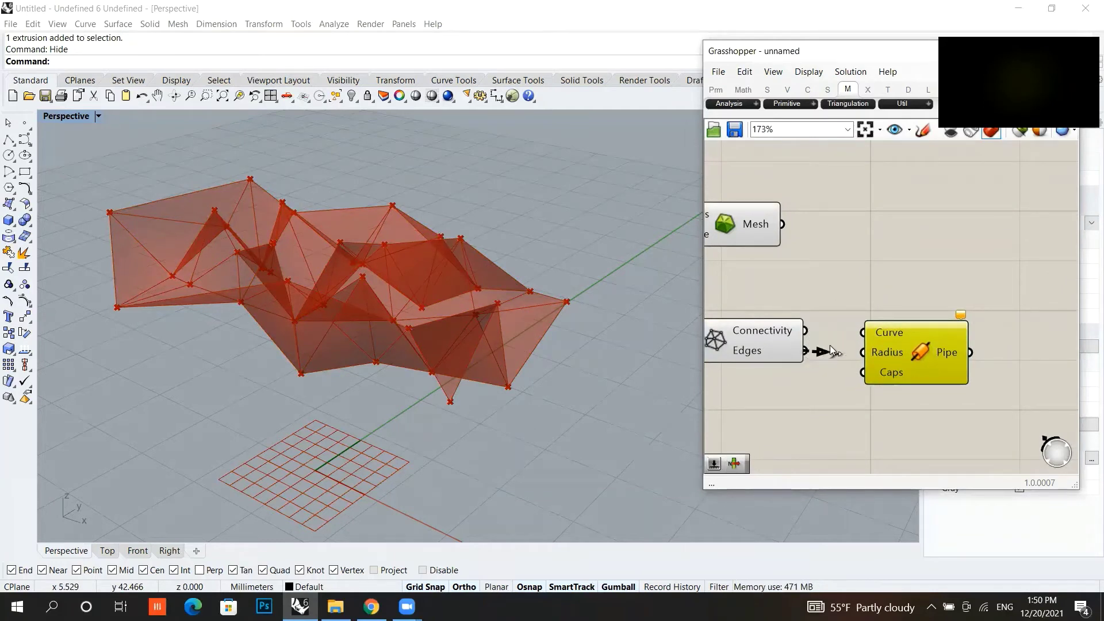
left_click_drag(829, 345, 923, 350)
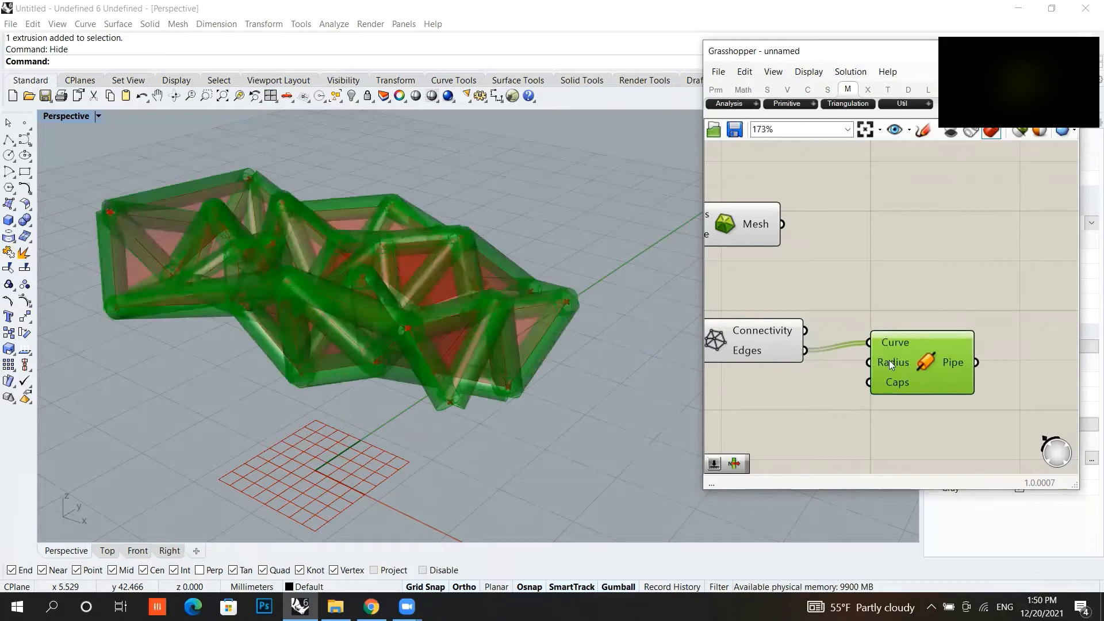
Step: Create a 0.2 number slider and wire it to the Pipe Radius
double_click(821, 397)
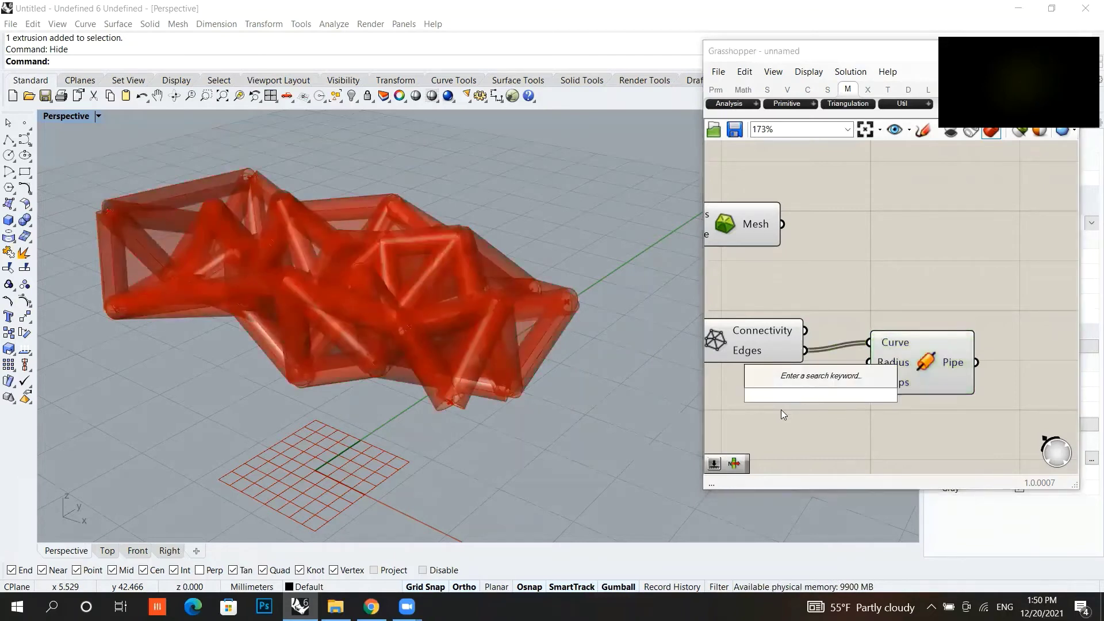
type("0.2")
key("Return")
left_click_drag(901, 395, 790, 397)
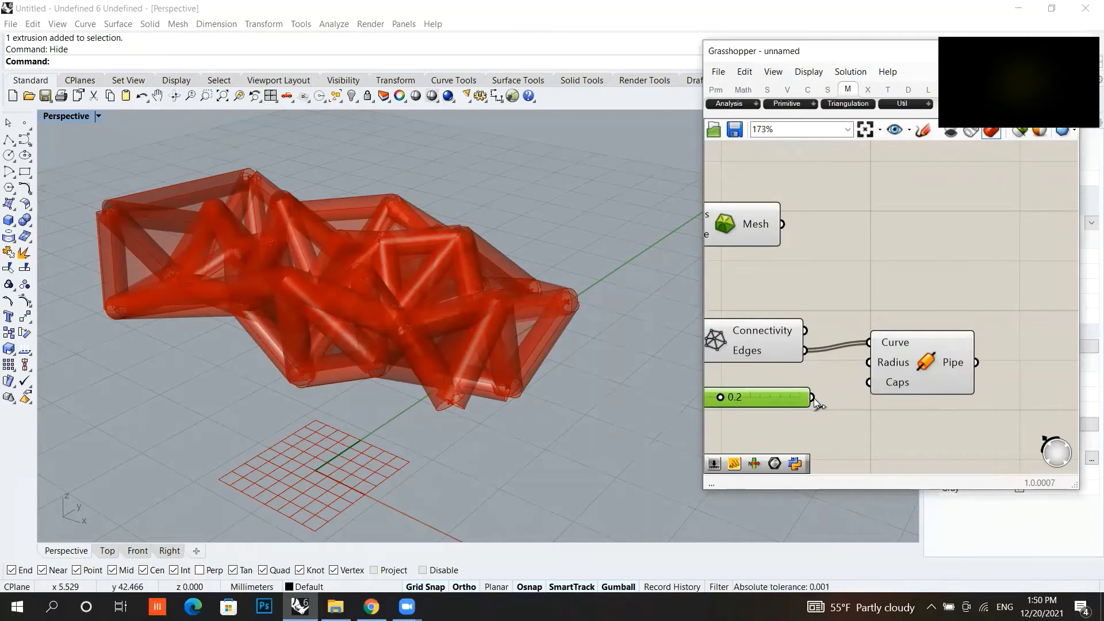
left_click_drag(854, 362, 858, 363)
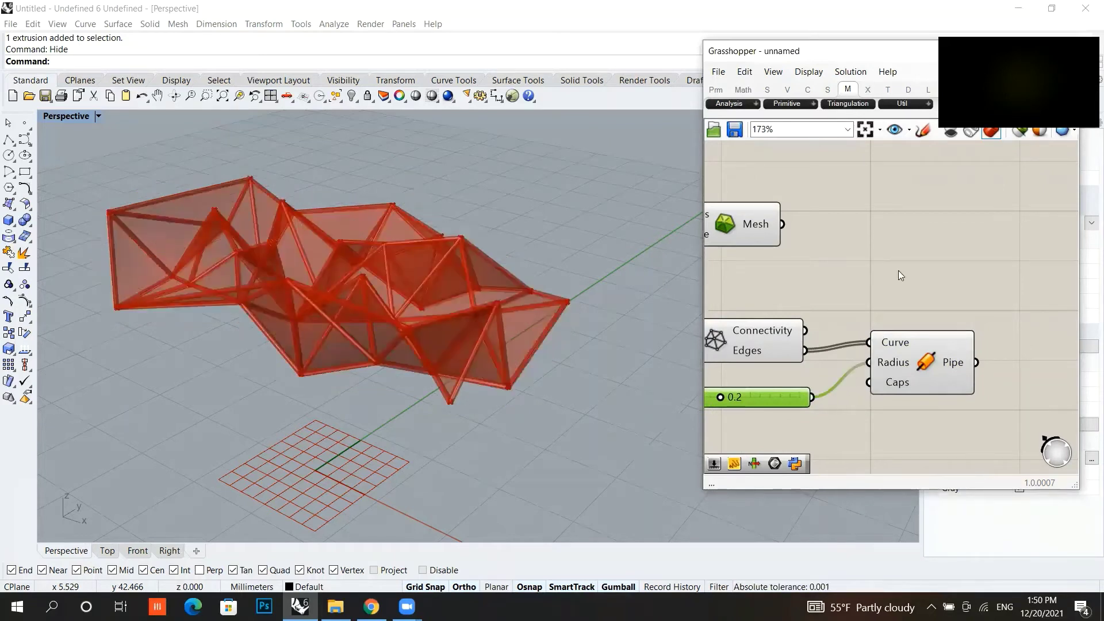
scroll(899, 256, "down", 1)
scroll(899, 256, "down", 1)
Step: Add a Custom Preview component with the Delaunay mesh as its Geometry
double_click(953, 280)
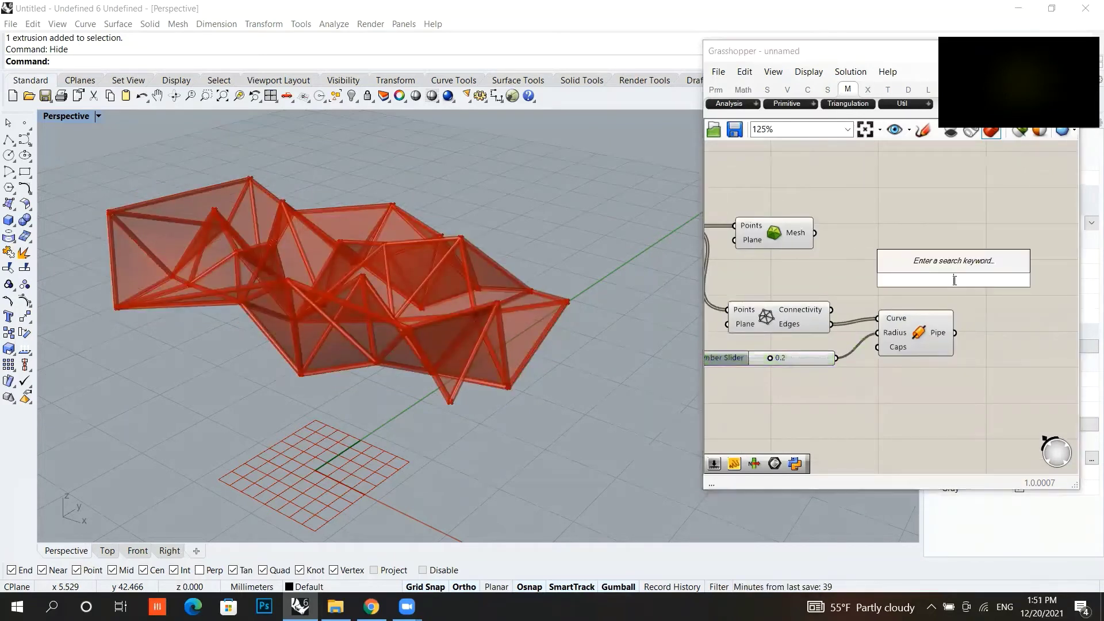
type("prev")
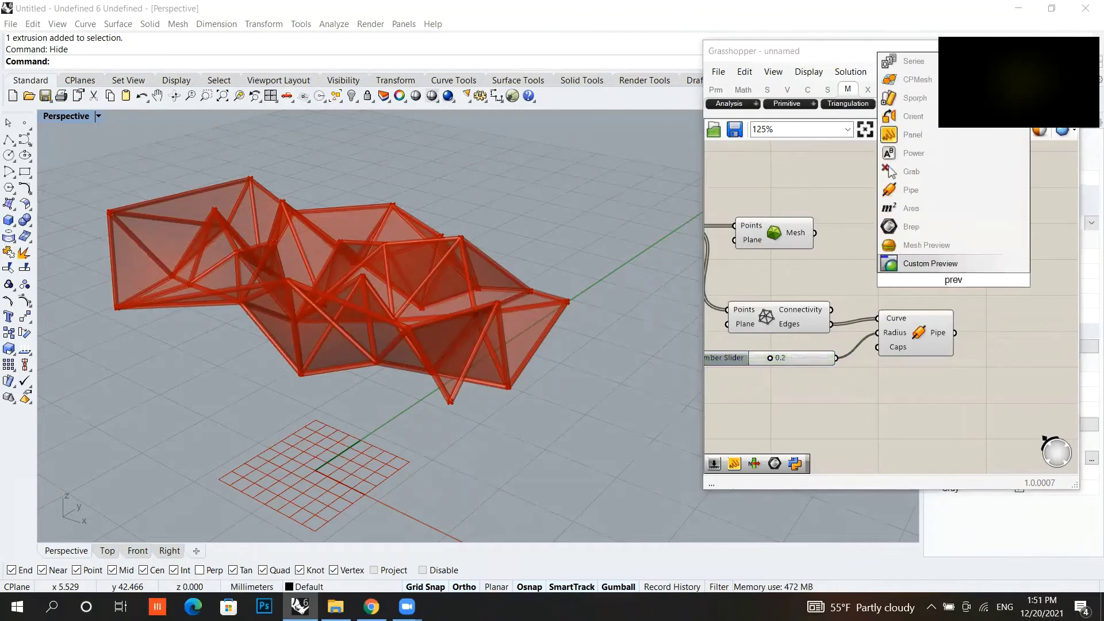
key("Return")
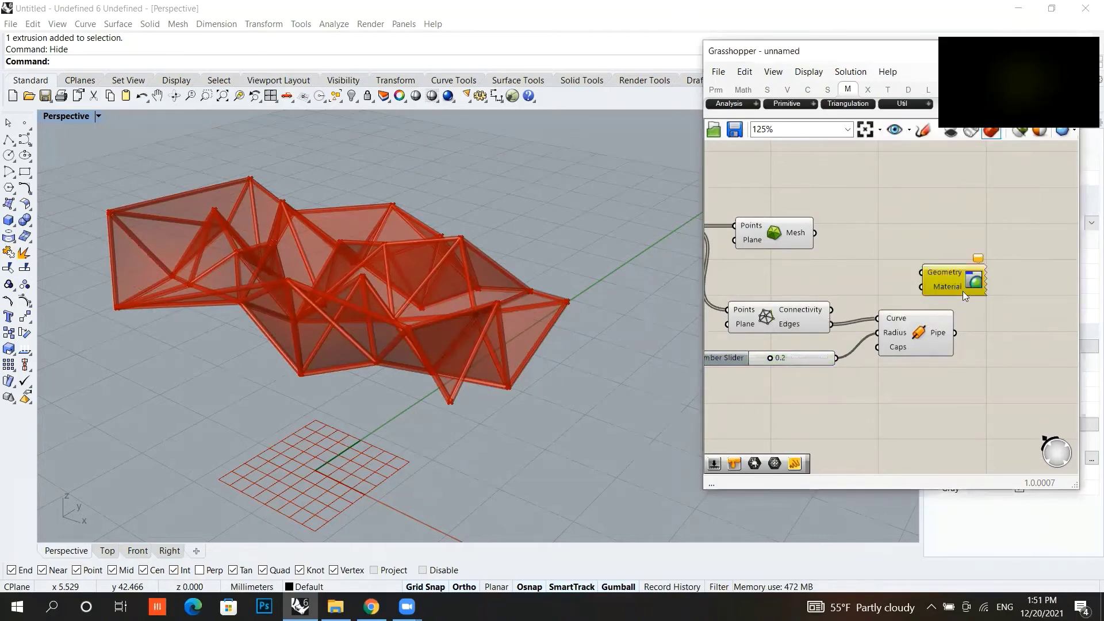
left_click_drag(945, 257, 951, 257)
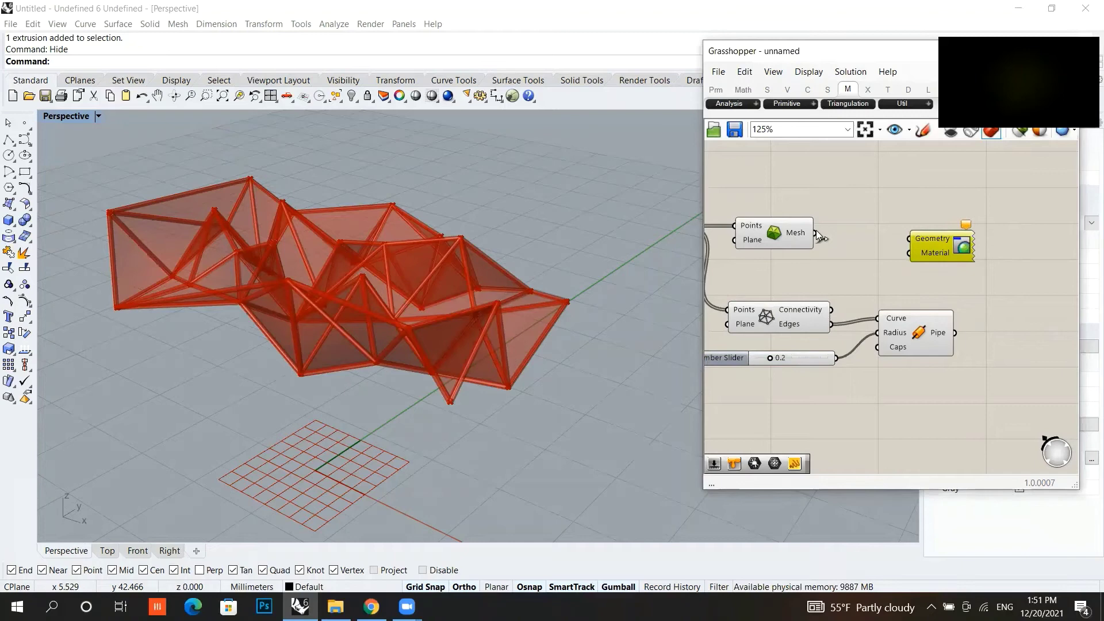
left_click_drag(817, 233, 908, 238)
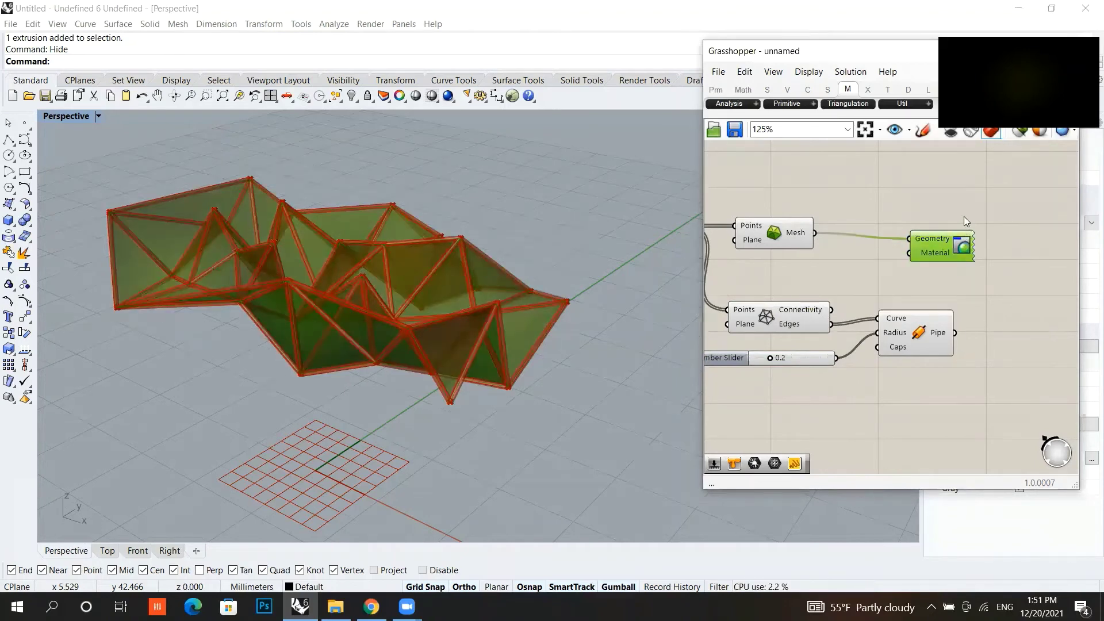
scroll(964, 217, "down", 2)
scroll(876, 224, "up", 3)
Step: Add a white Colour Swatch and wire it into the Custom Preview Material
double_click(909, 255)
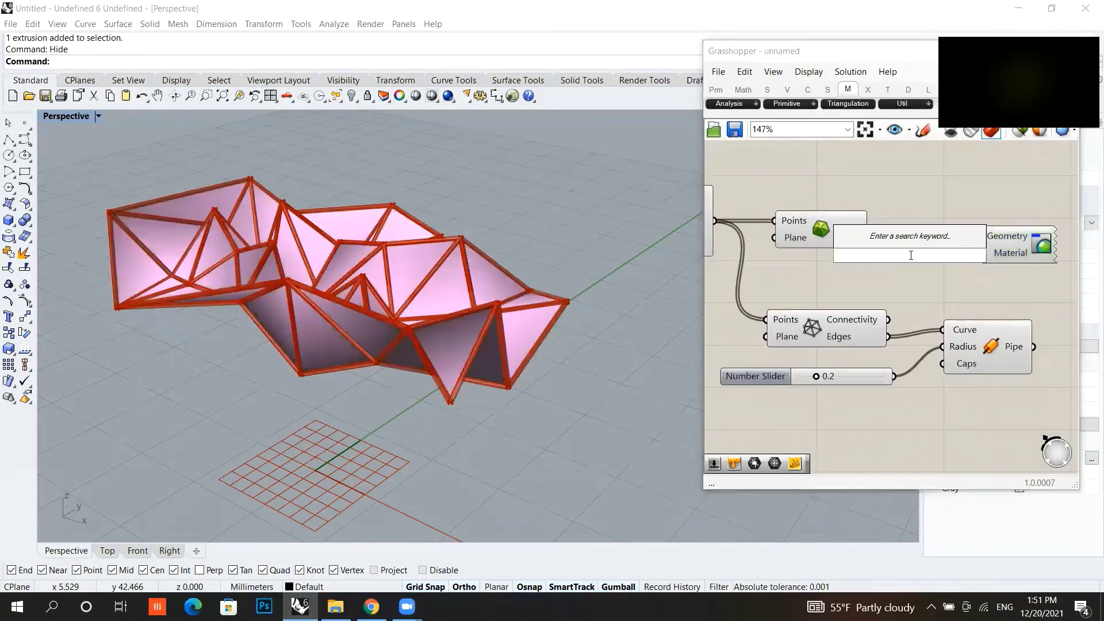
type("col")
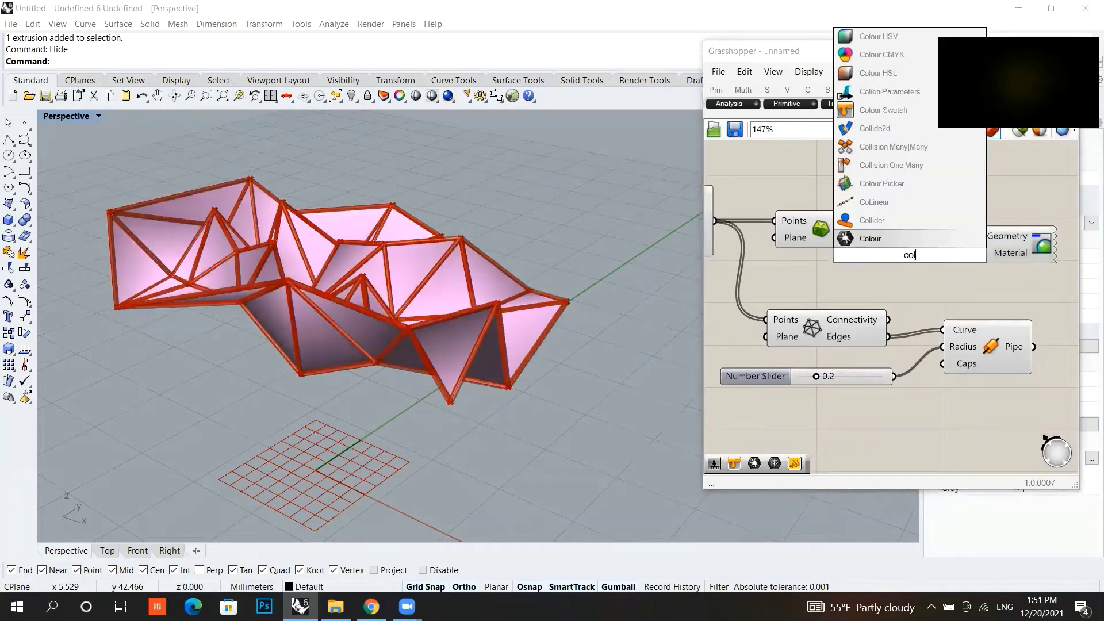
type("o")
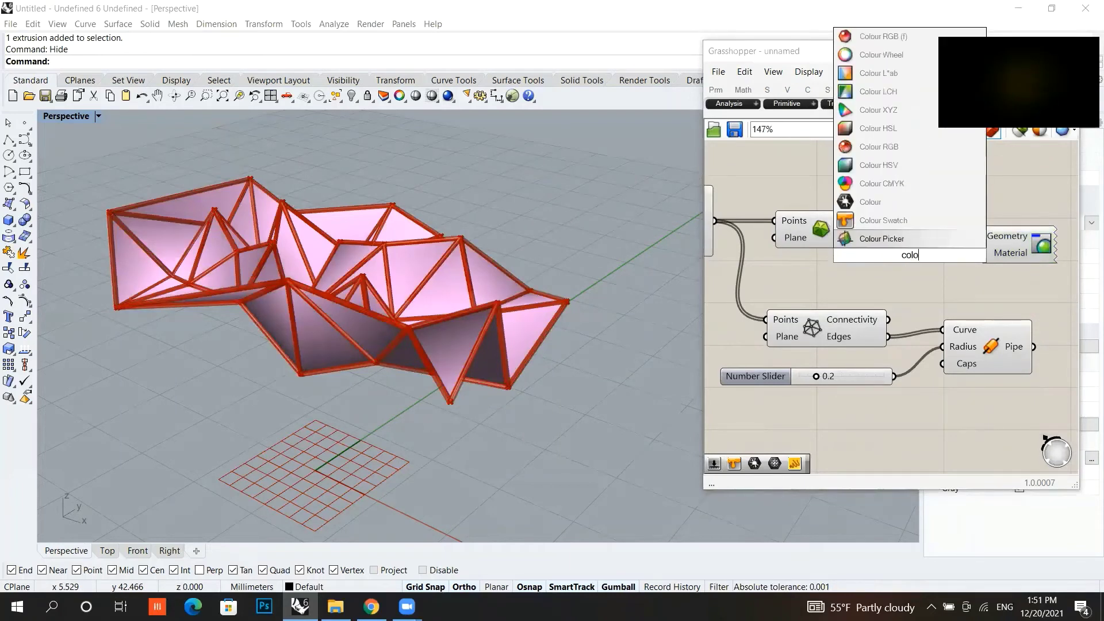
left_click(896, 224)
left_click_drag(895, 254, 875, 265)
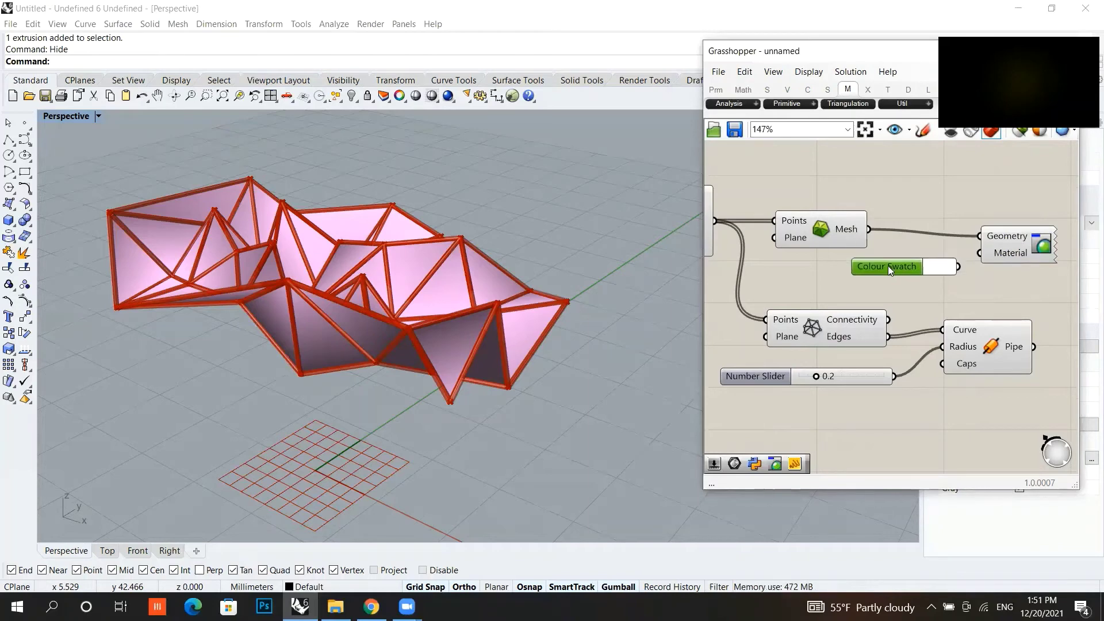
left_click_drag(946, 268, 979, 253)
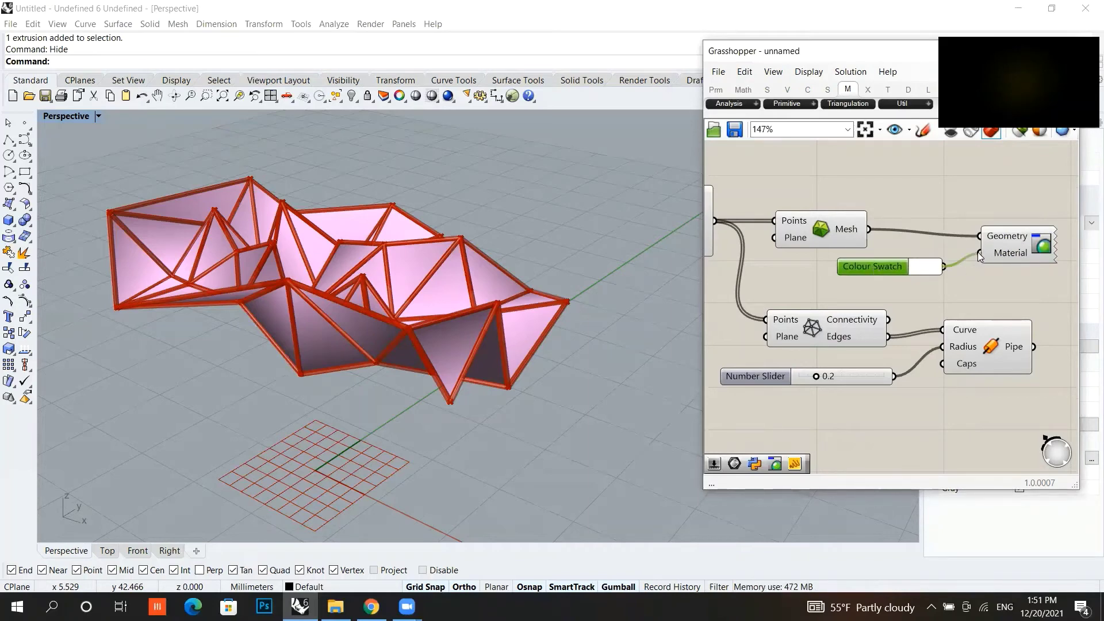
Step: Lower the Population count slider from 38 to 20 and select the Pipe component
scroll(971, 284, "down", 4)
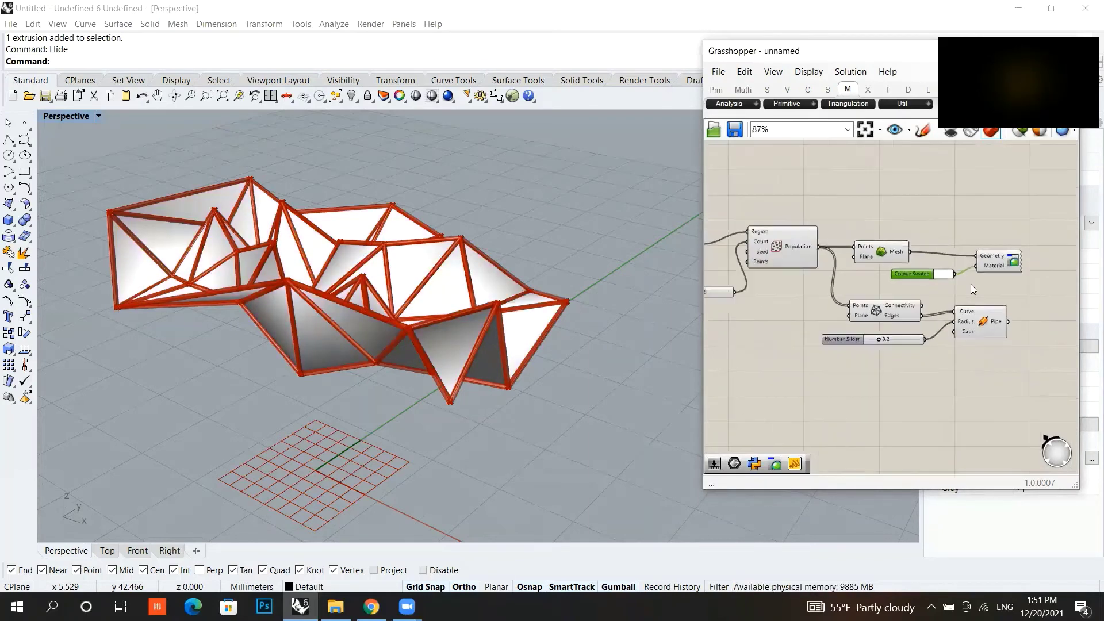
scroll(935, 283, "up", 3)
scroll(812, 290, "up", 1)
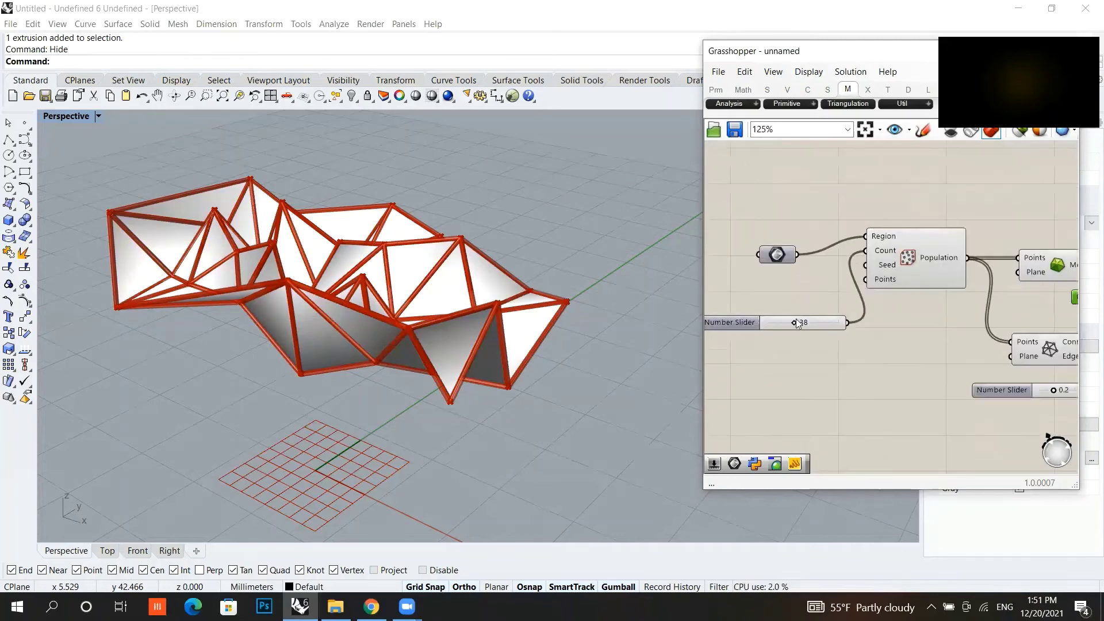
left_click_drag(792, 322, 779, 322)
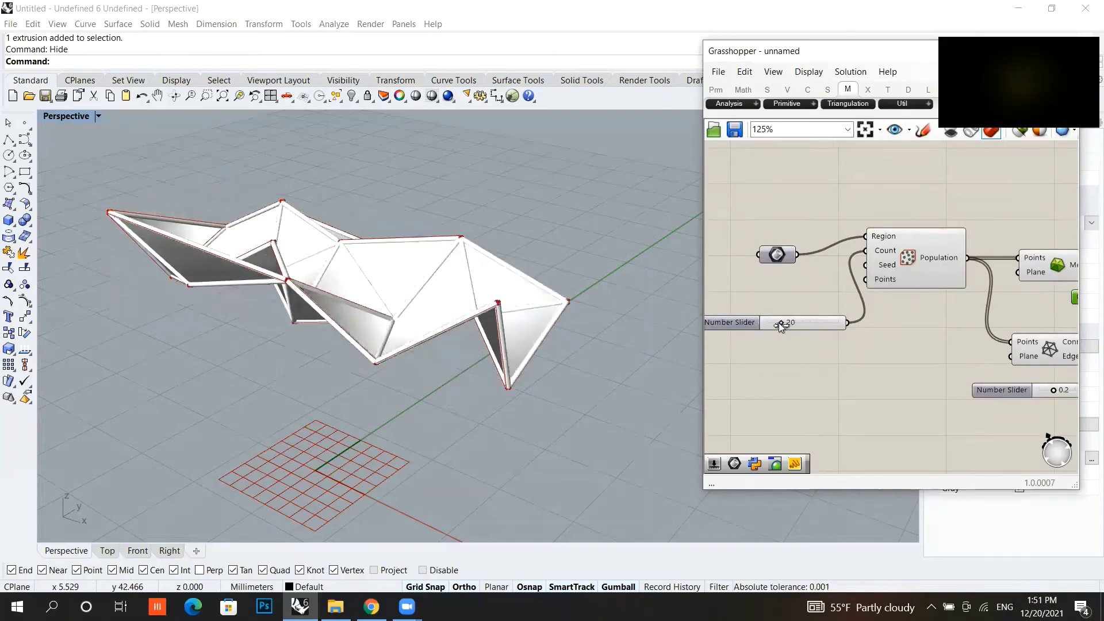
scroll(341, 359, "up", 1)
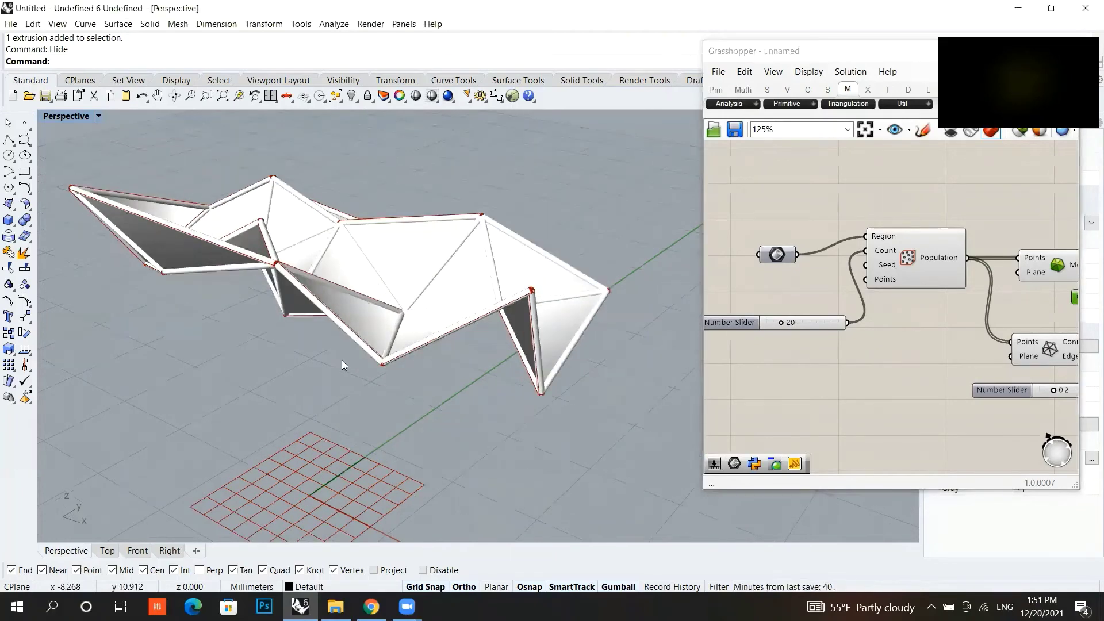
scroll(777, 291, "down", 5)
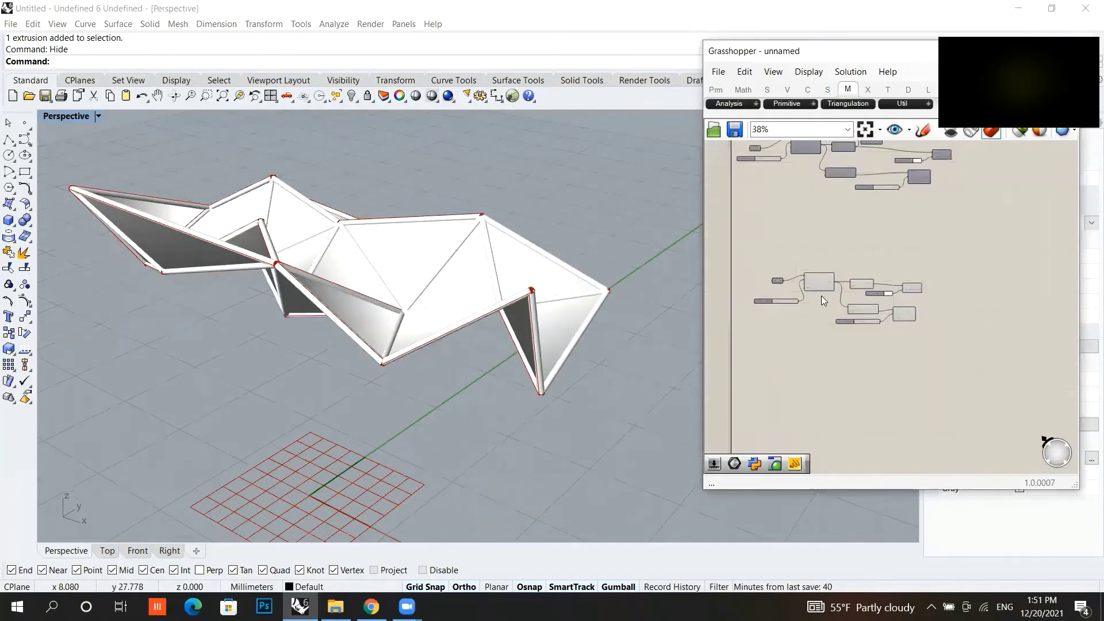
scroll(879, 303, "up", 5)
scroll(878, 303, "up", 1)
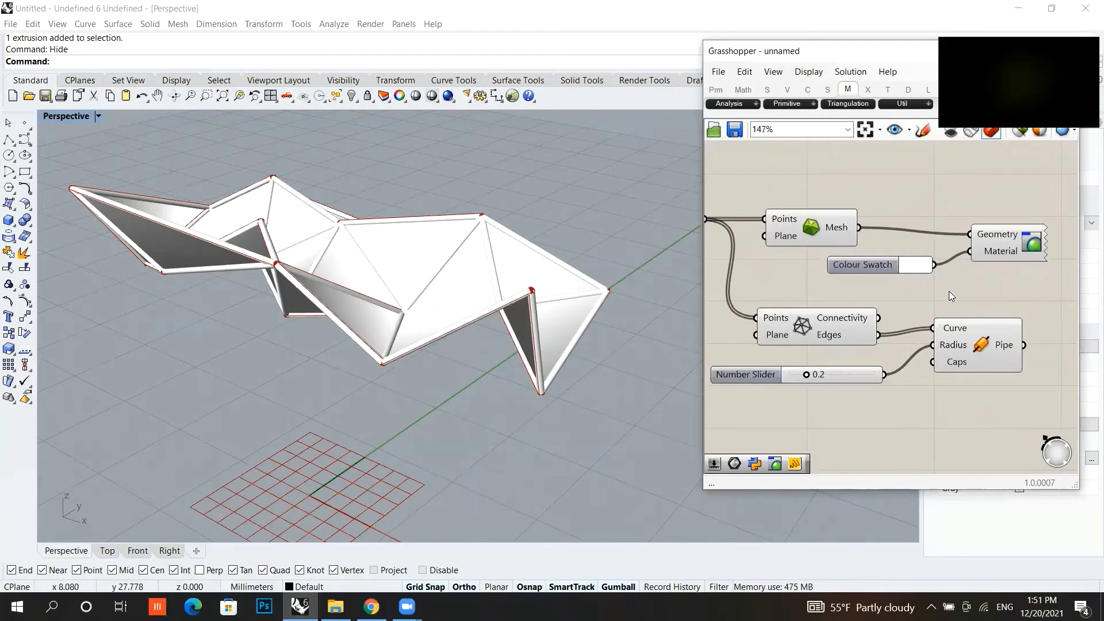
left_click(968, 355)
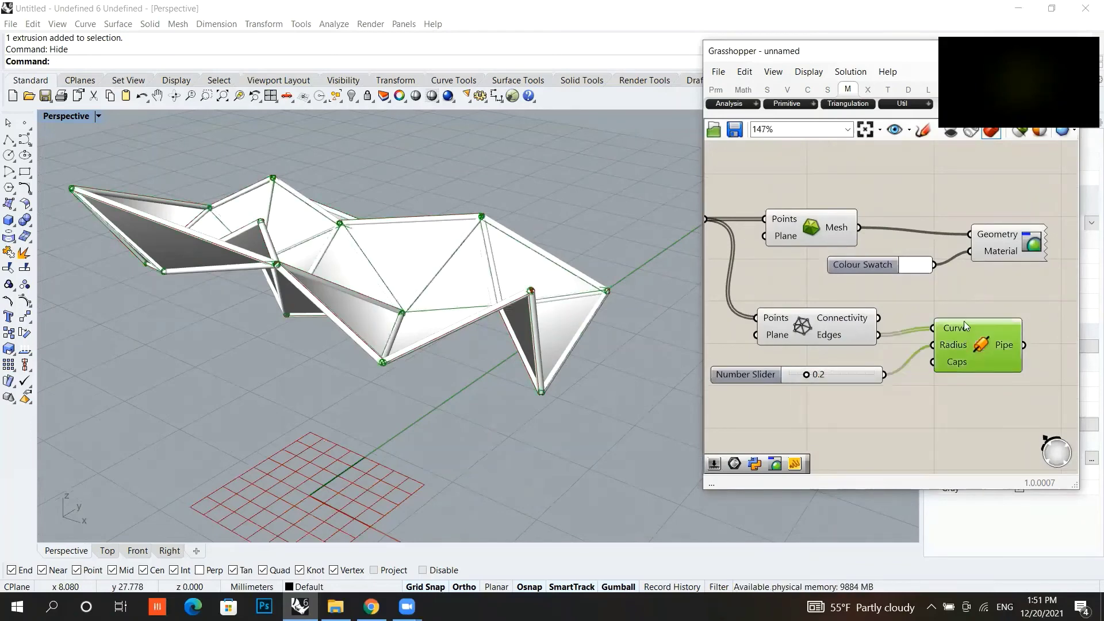
scroll(941, 294, "down", 2)
scroll(1054, 277, "up", 2)
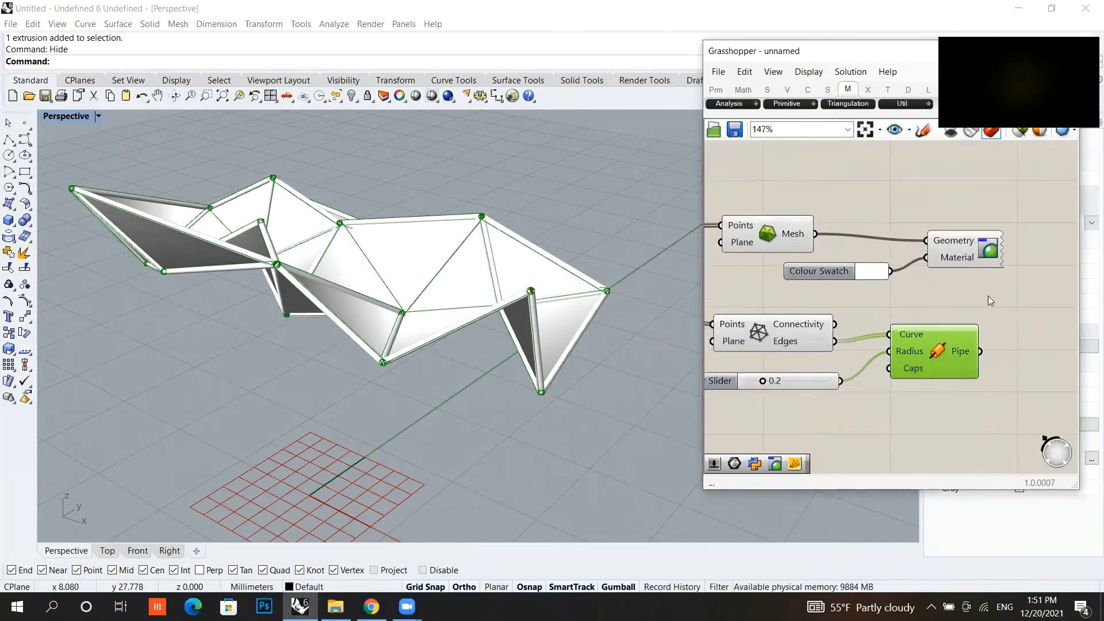
Step: Duplicate the Custom Preview and Colour Swatch pair and place the copy beneath Pipe
left_click_drag(987, 296, 879, 217)
key("ctrl+c")
key("ctrl+v")
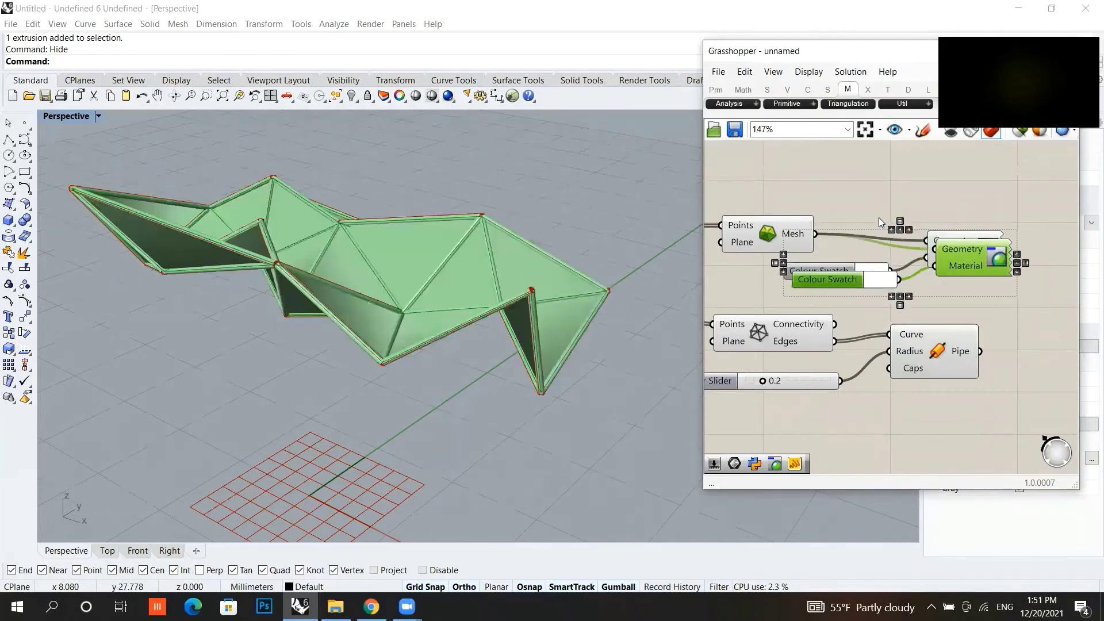
scroll(878, 218, "down", 1)
left_click_drag(934, 256, 965, 332)
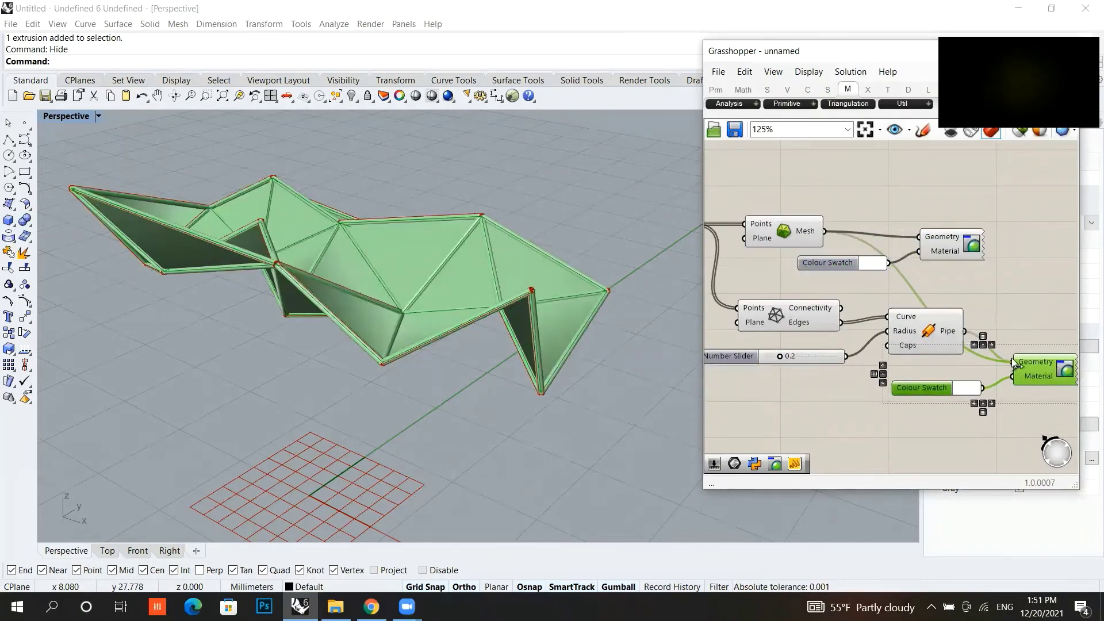
scroll(941, 349, "up", 1)
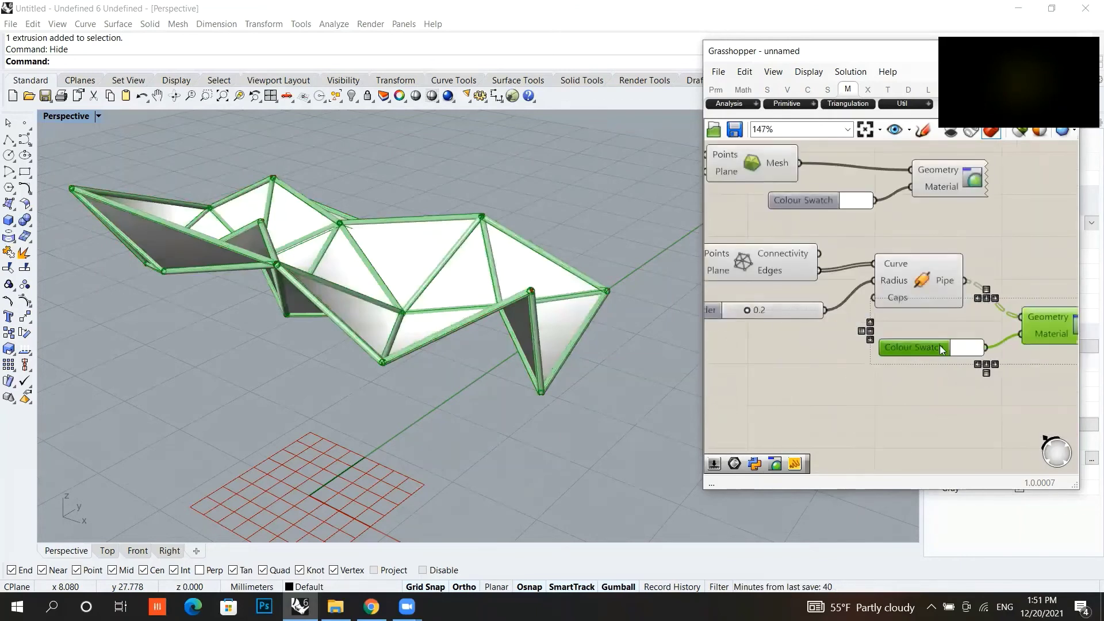
Step: Set the duplicated Colour Swatch to dark grey
left_click(959, 348)
left_click_drag(1018, 419, 1050, 472)
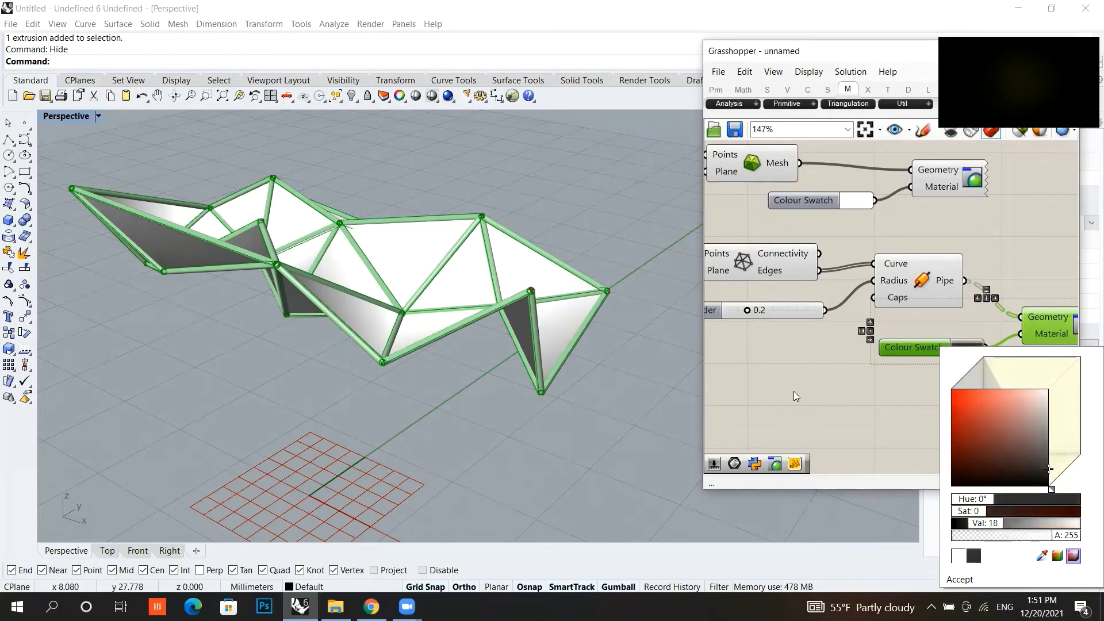
left_click(776, 391)
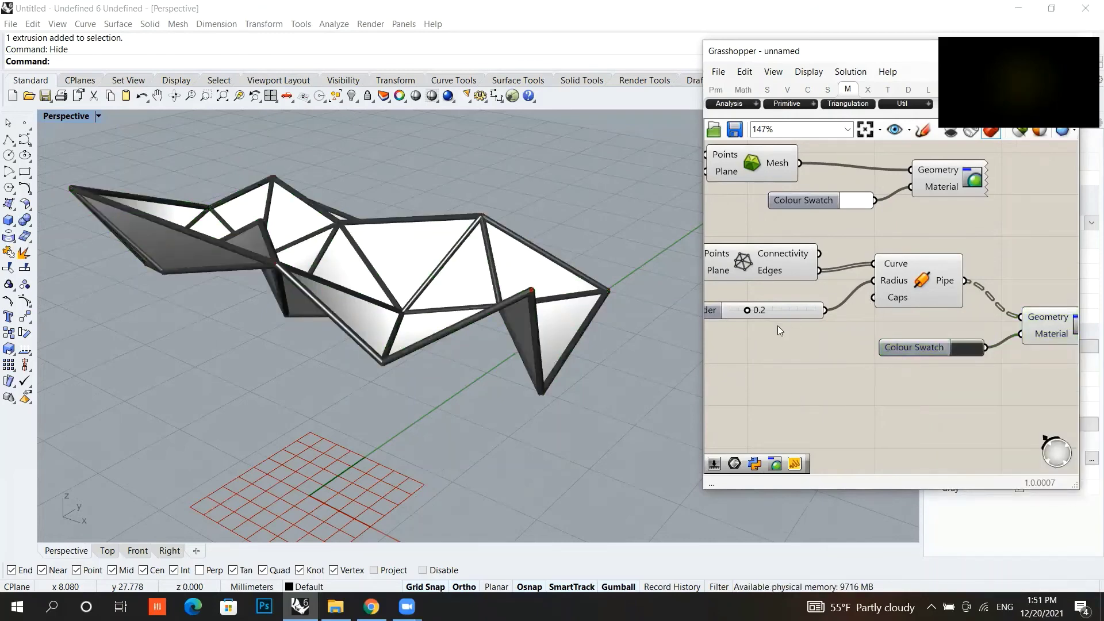
Step: Set the pipe radius slider to 0.1 and wire Pipe into the copied Custom Preview
left_click_drag(746, 311, 741, 314)
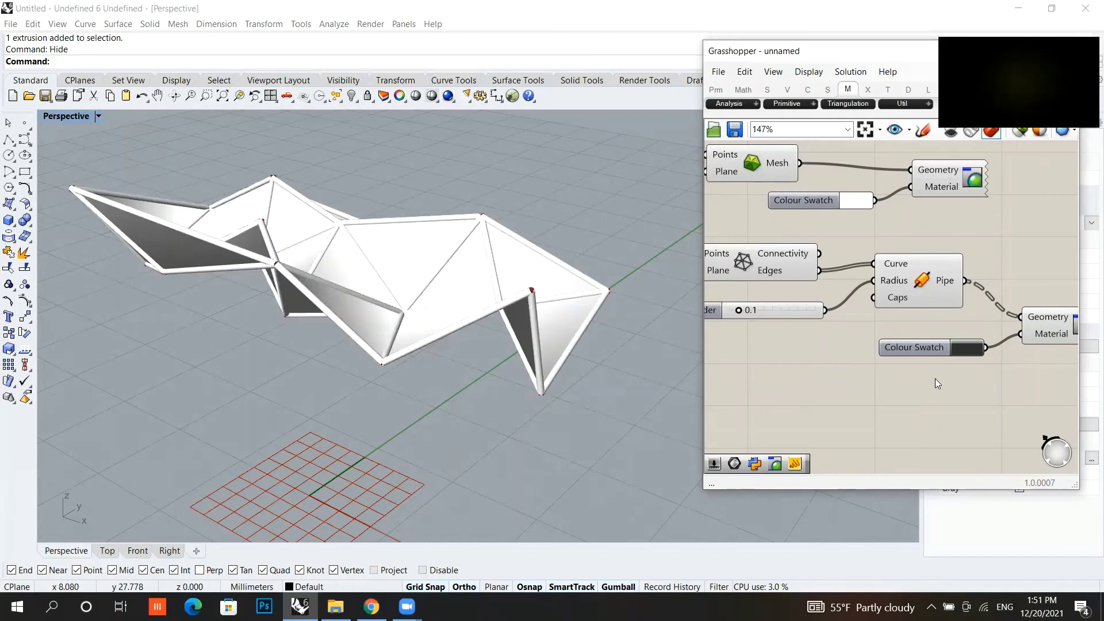
left_click_drag(934, 378, 1046, 320)
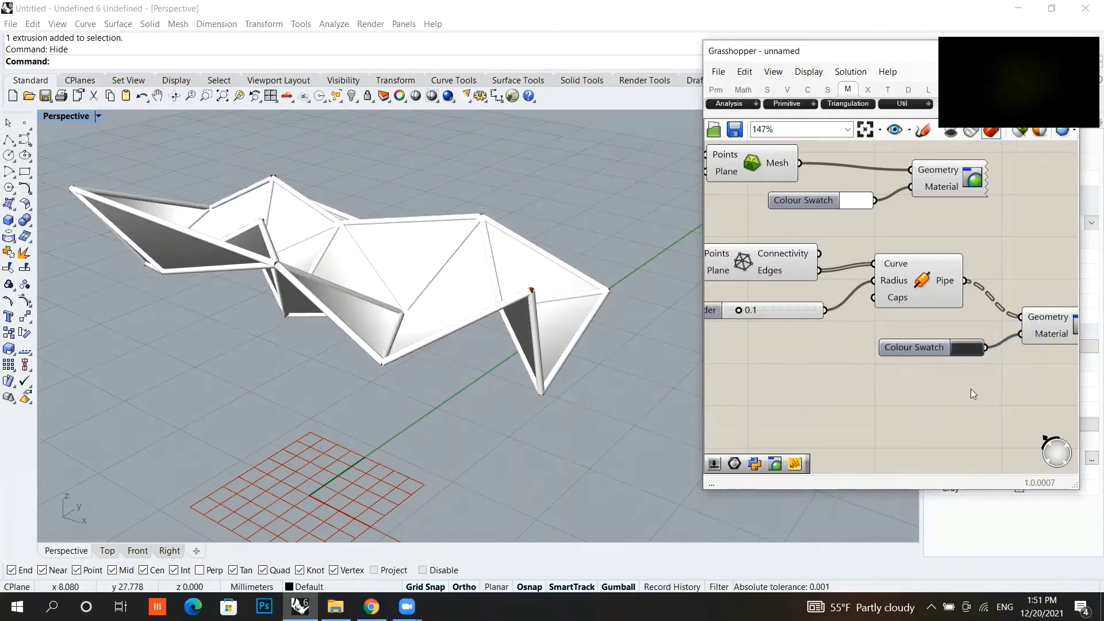
left_click(1061, 325)
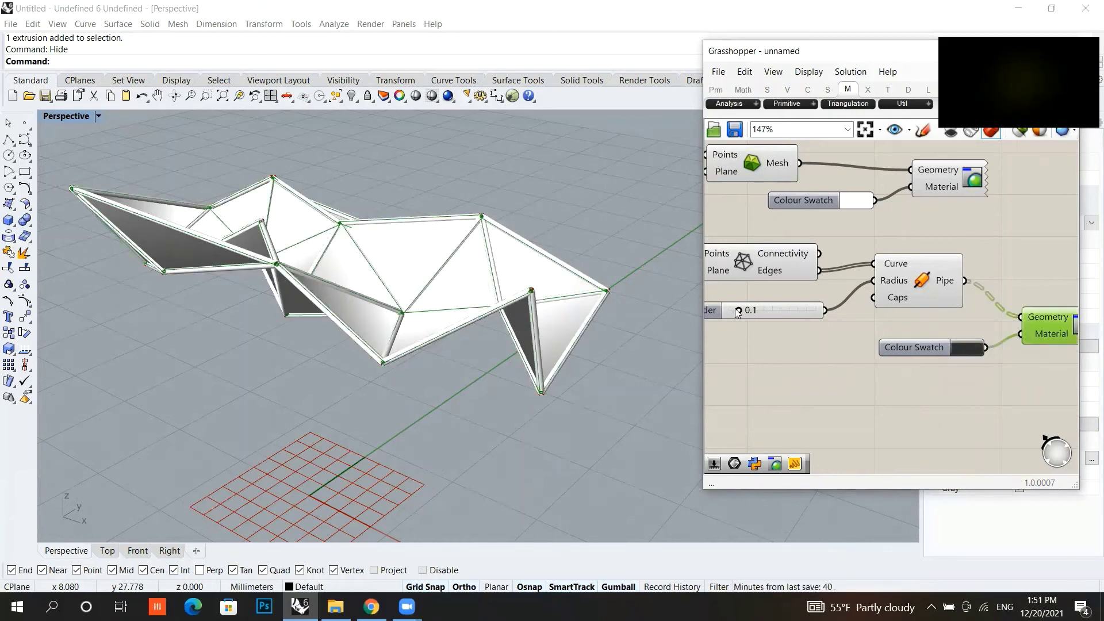
Step: Return the pipe radius to 0.2 and lighten the pipe swatch to slate grey
left_click(741, 311)
left_click_drag(746, 308, 756, 310)
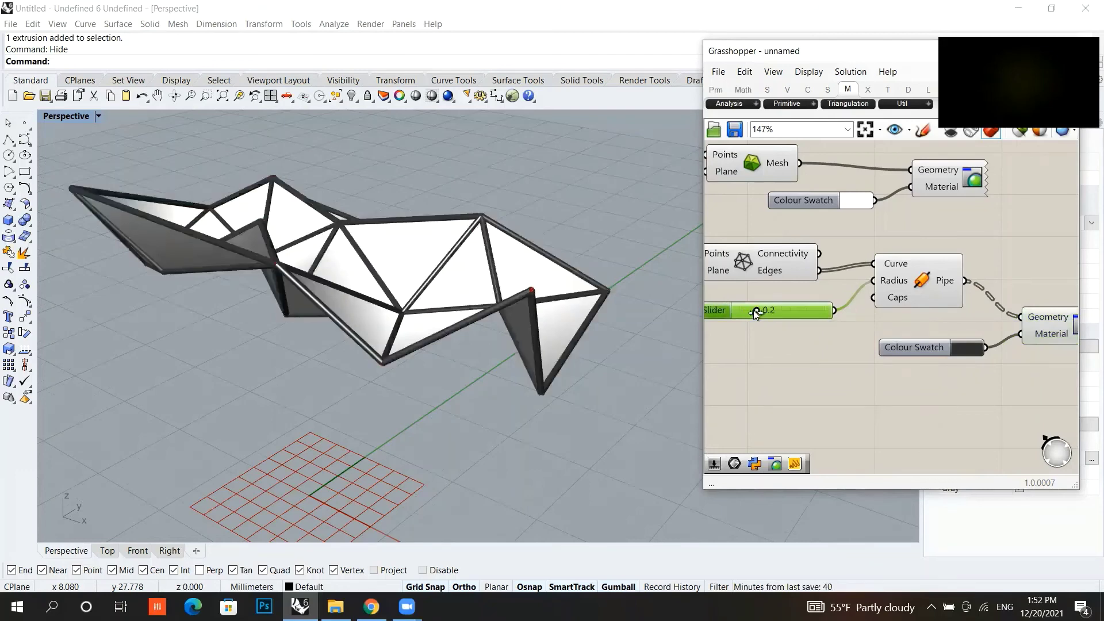
left_click(967, 348)
left_click_drag(1004, 415, 1059, 425)
left_click(1018, 498)
left_click(856, 200)
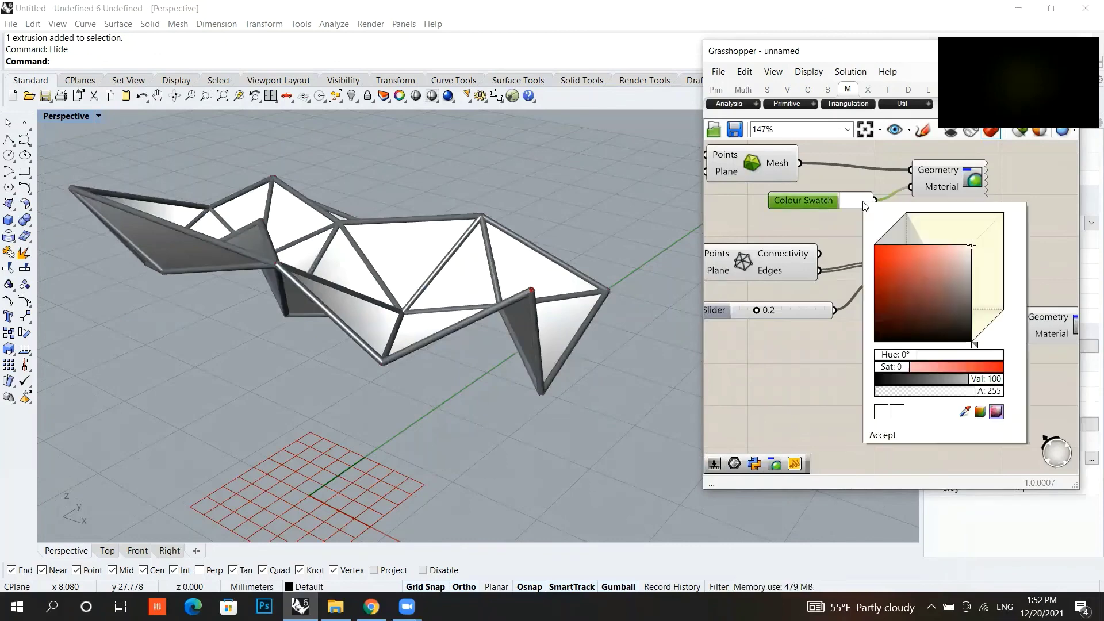